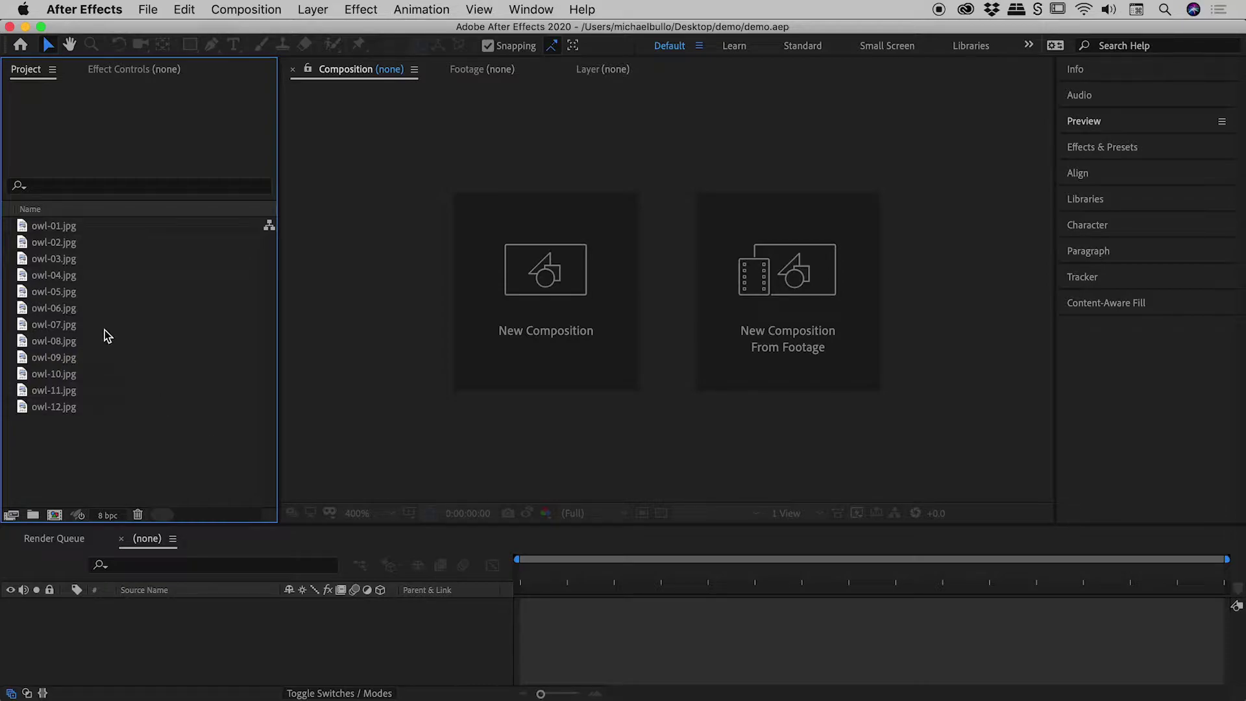
Select owl-01.jpg through owl-12.jpg and drag them onto the New Composition button.
{"action": "left_click_drag", "start_coordinate": [120, 459], "coordinate": [39, 209]}
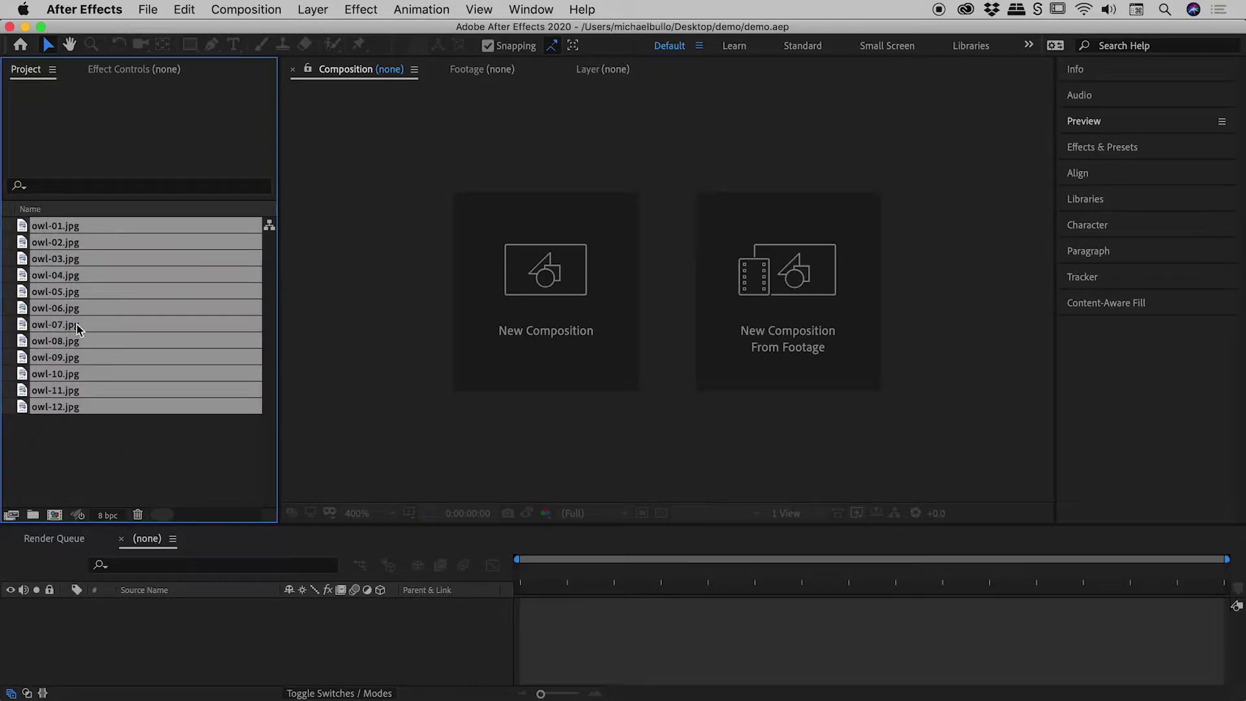
{"action": "left_click", "coordinate": [125, 450]}
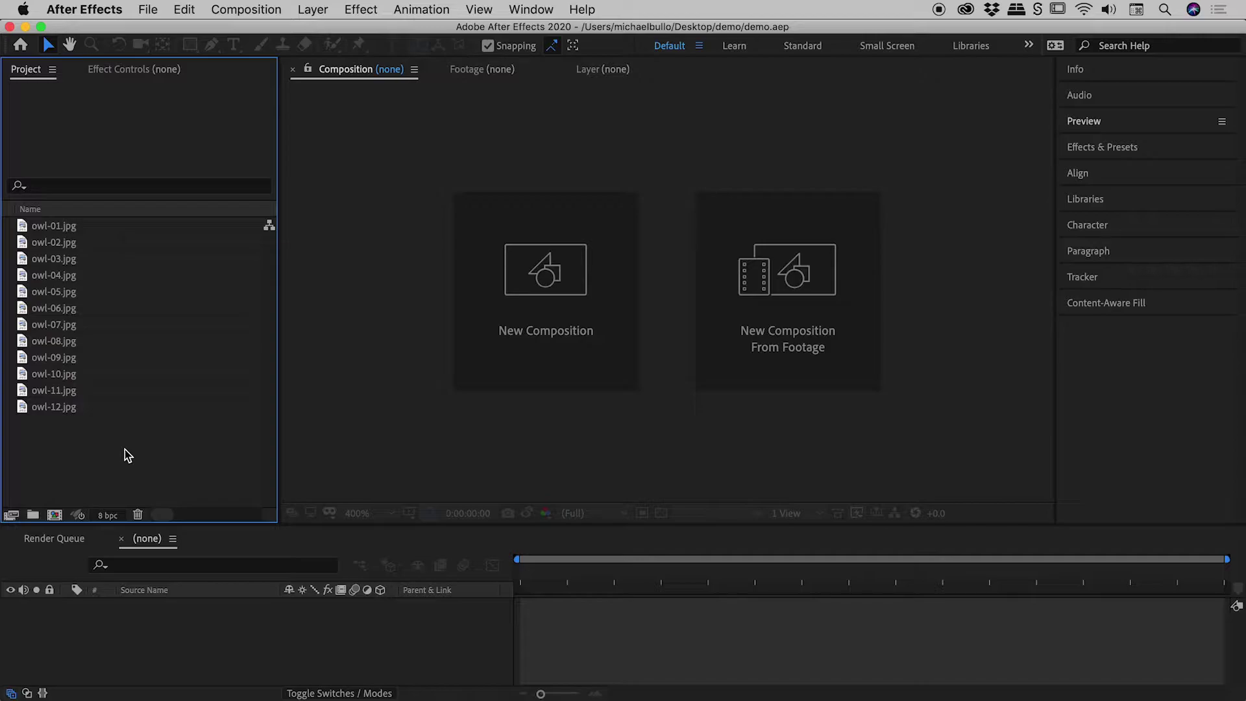
{"action": "left_click", "coordinate": [92, 231]}
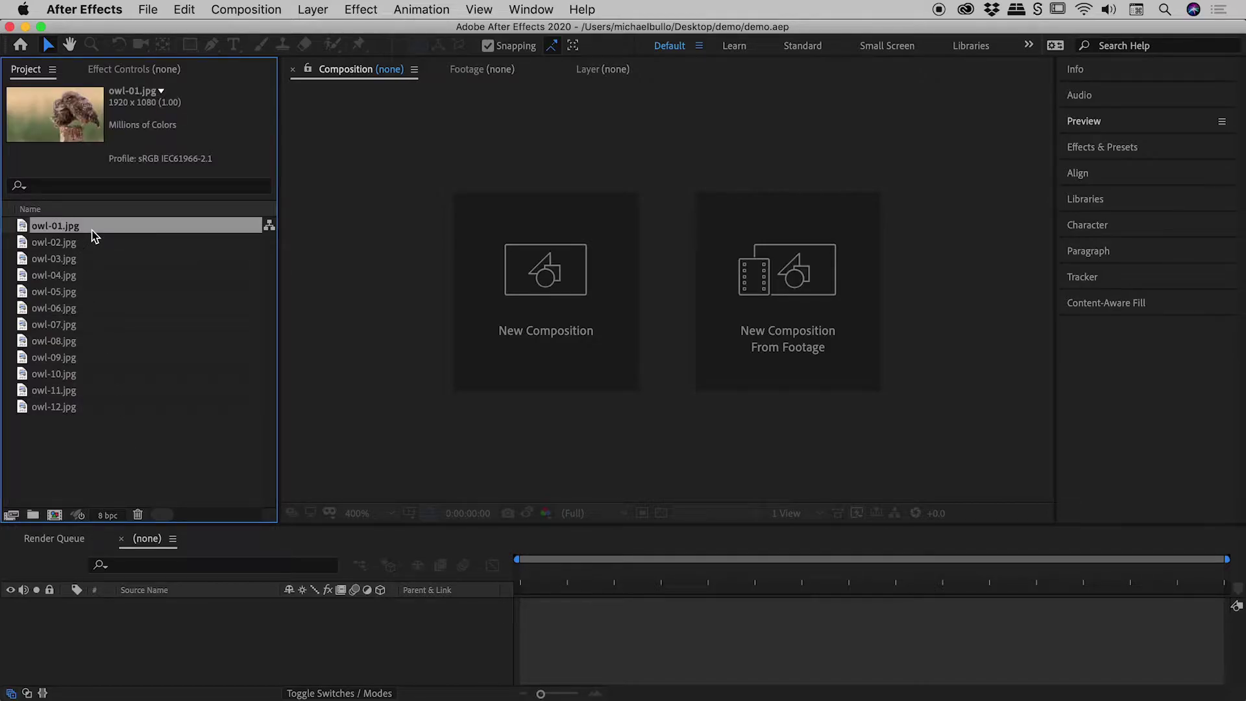
{"action": "left_click", "coordinate": [118, 408], "text": "shift"}
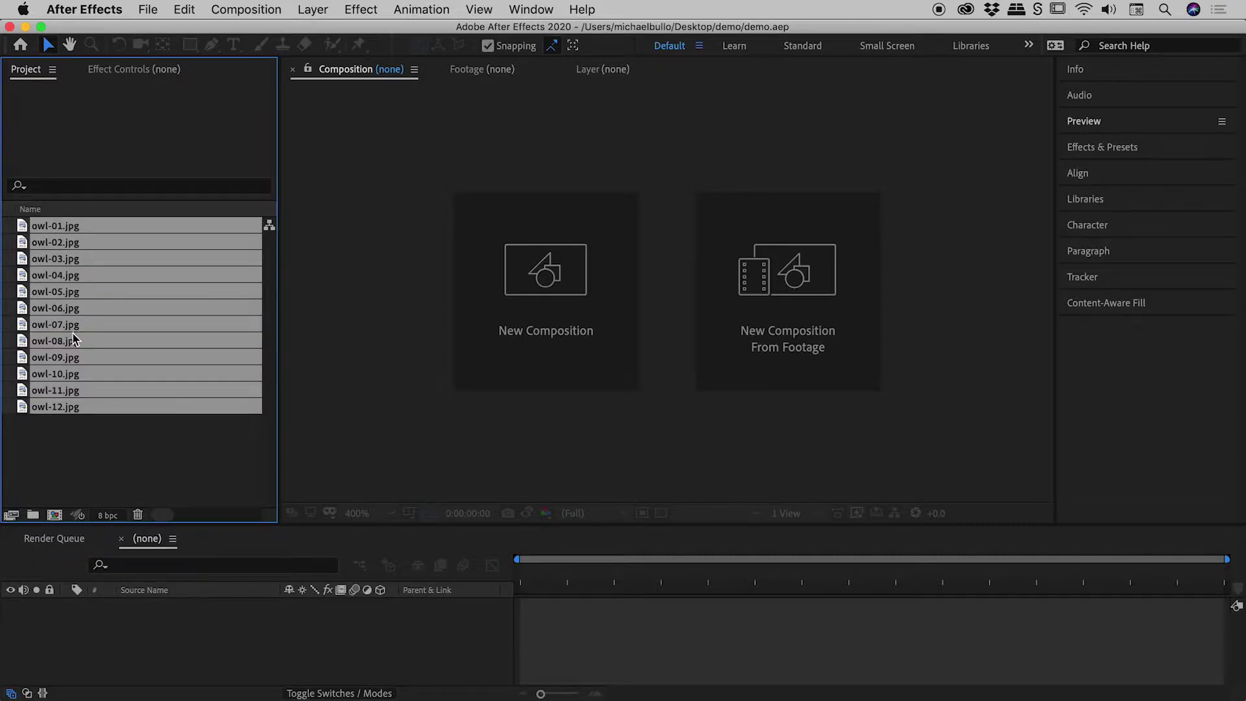
{"action": "left_click_drag", "start_coordinate": [63, 331], "coordinate": [55, 517]}
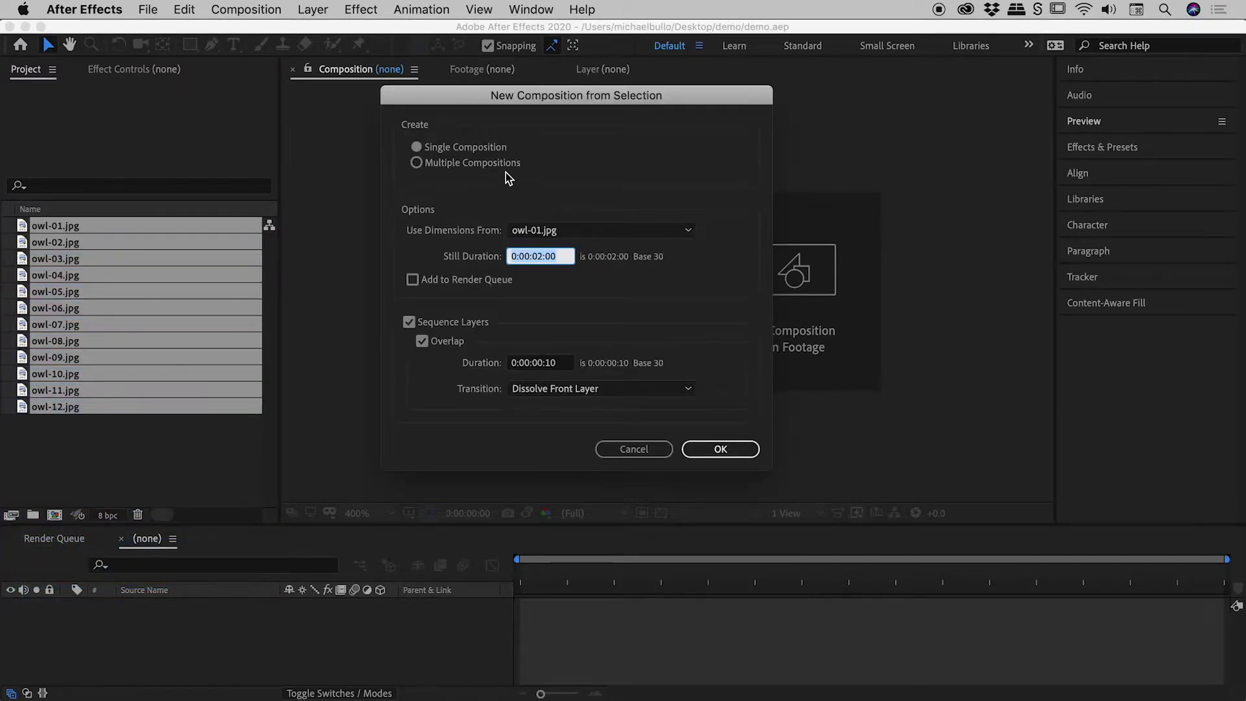
Create a single owl-01.jpg-sized comp: 2-second stills, sequenced with 10-frame overlap, Dissolve Front Layer.
{"action": "left_click_drag", "start_coordinate": [541, 104], "coordinate": [585, 102]}
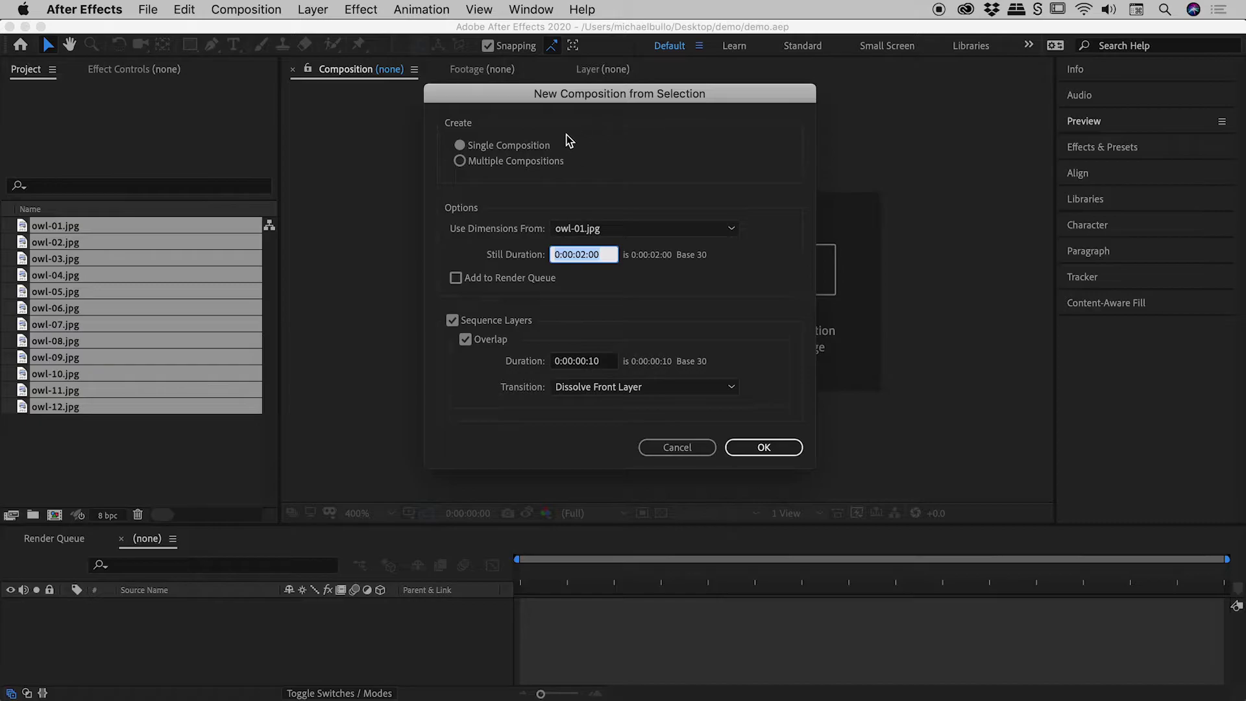
{"action": "left_click", "coordinate": [728, 232]}
{"action": "left_click", "coordinate": [623, 249]}
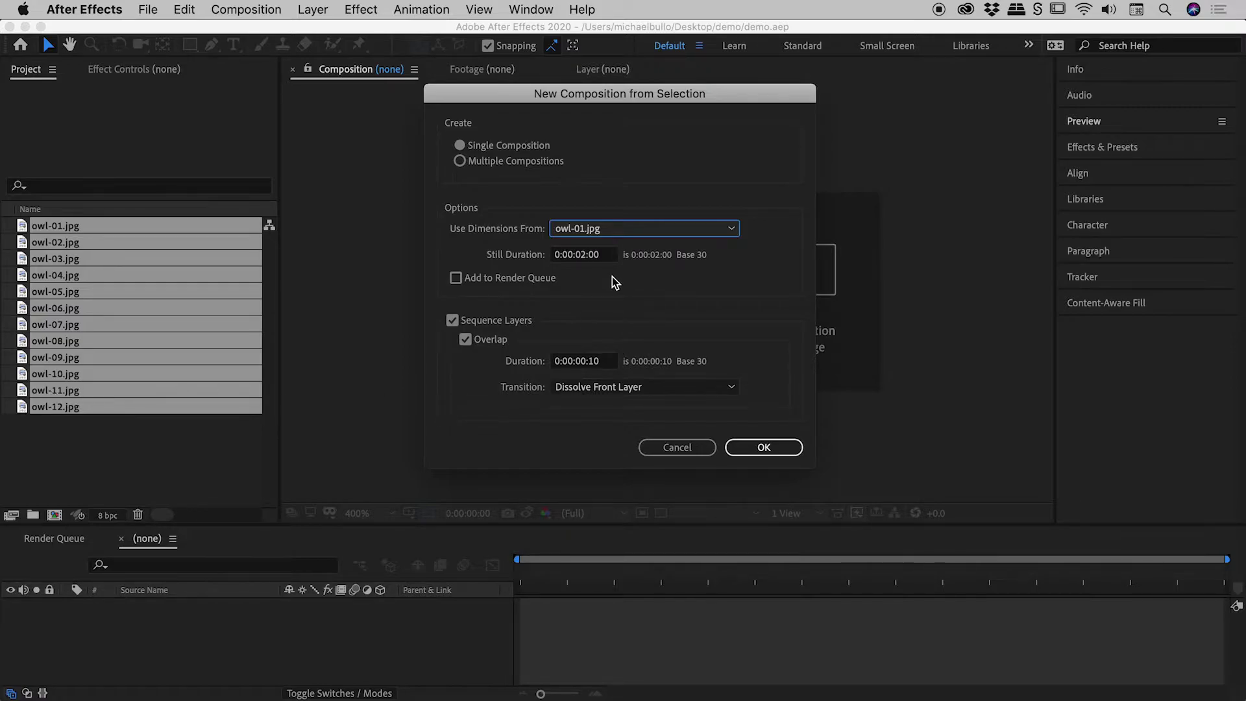
{"action": "left_click", "coordinate": [606, 256]}
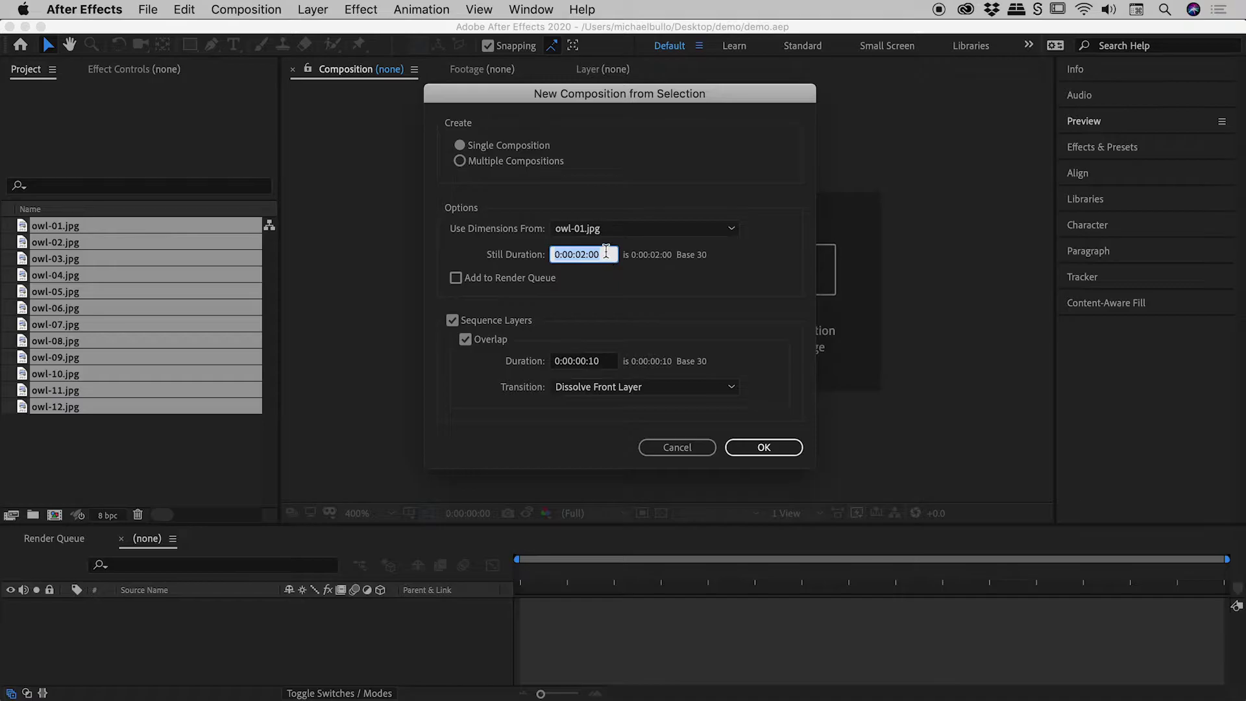
{"action": "left_click", "coordinate": [605, 253]}
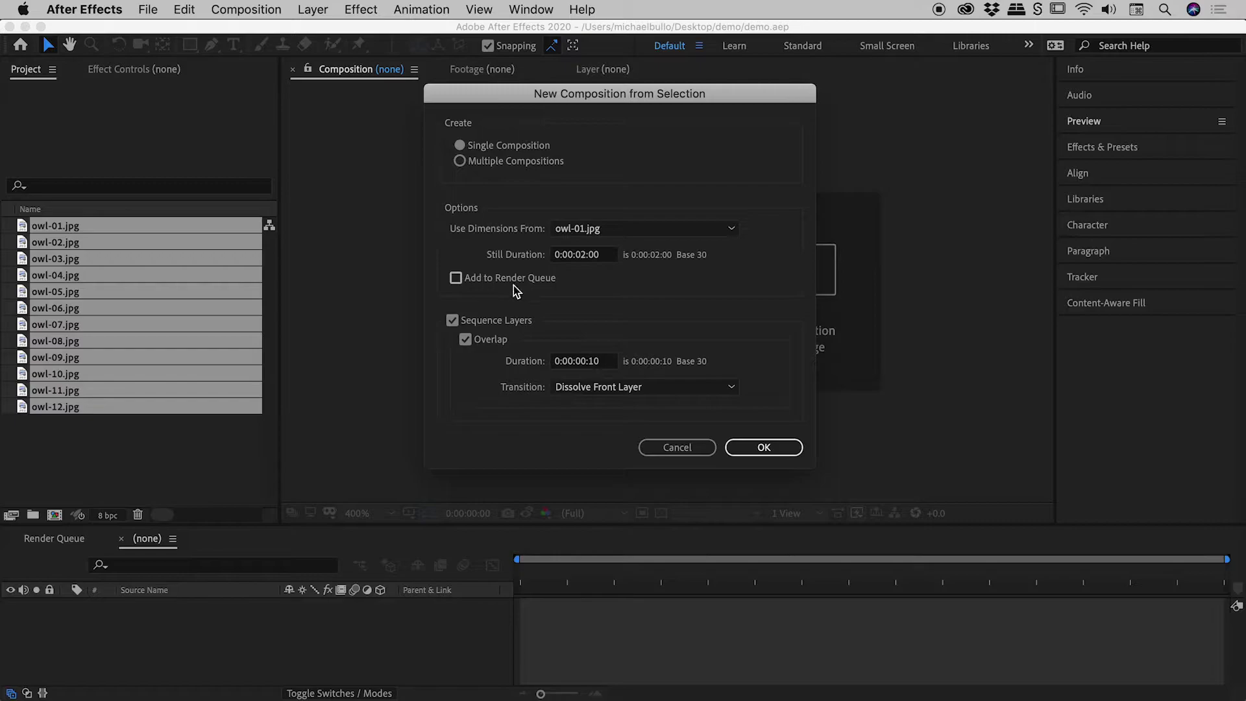
{"action": "left_click", "coordinate": [493, 320]}
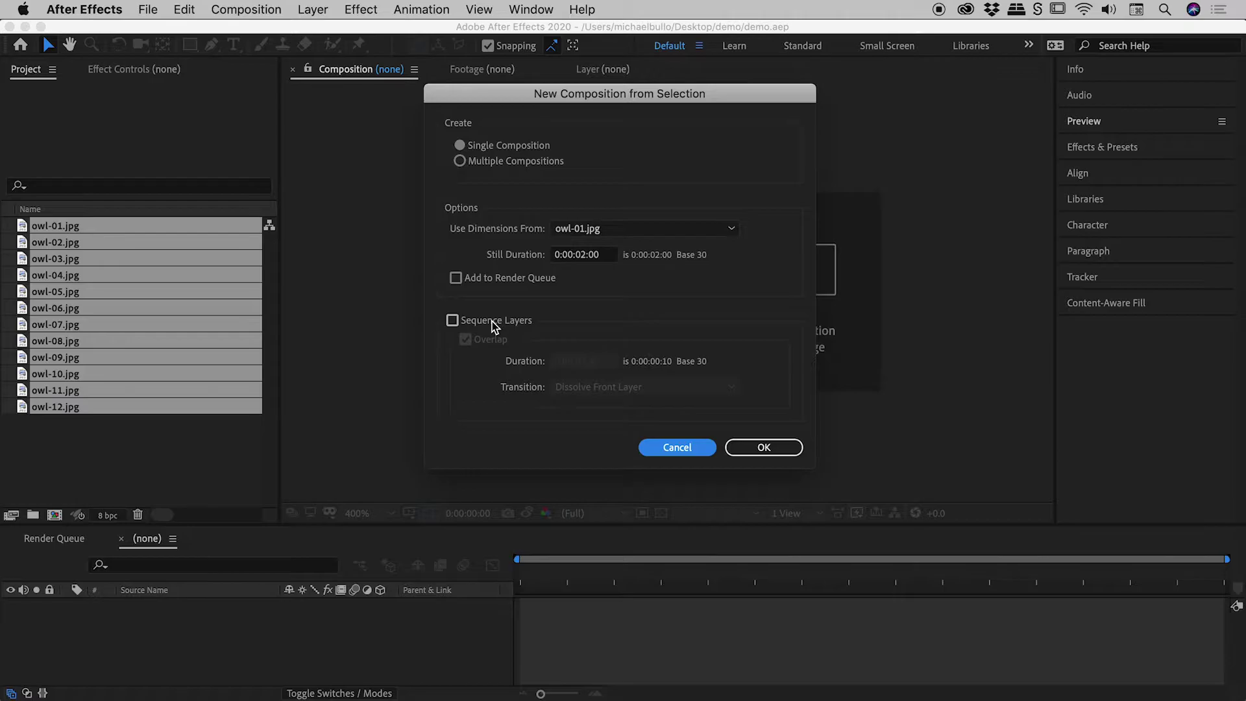
{"action": "left_click", "coordinate": [491, 321]}
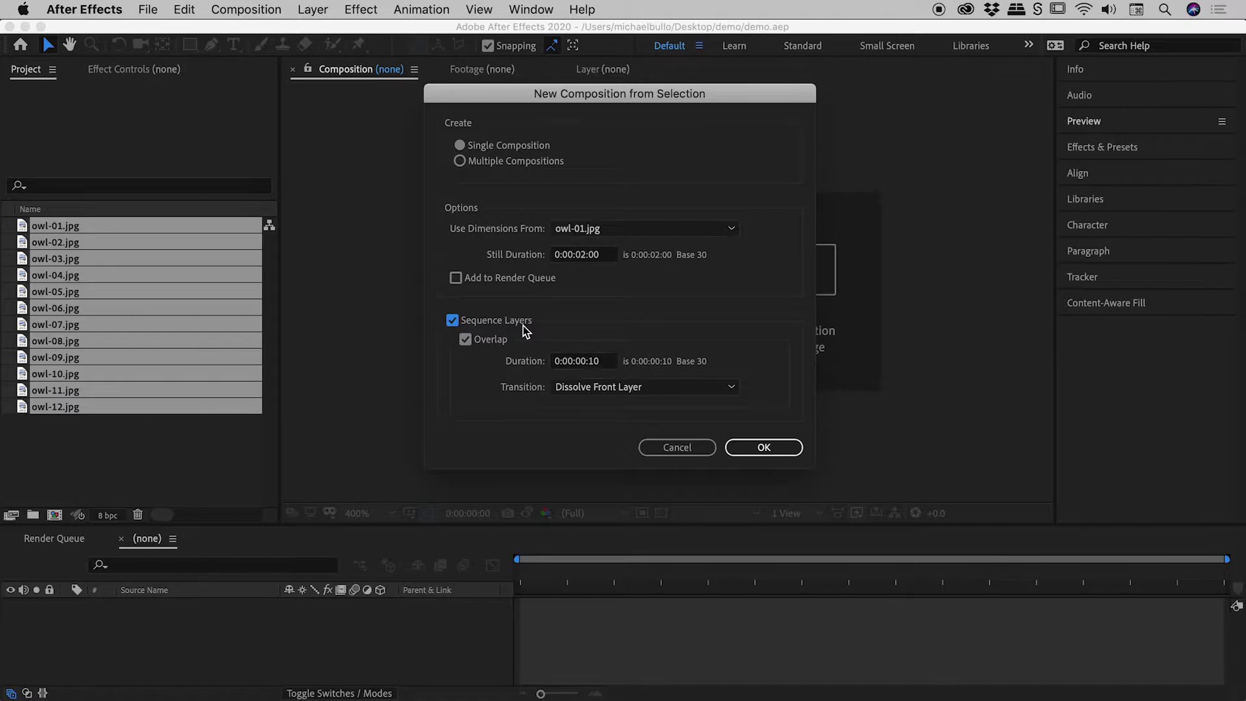
{"action": "left_click", "coordinate": [480, 342]}
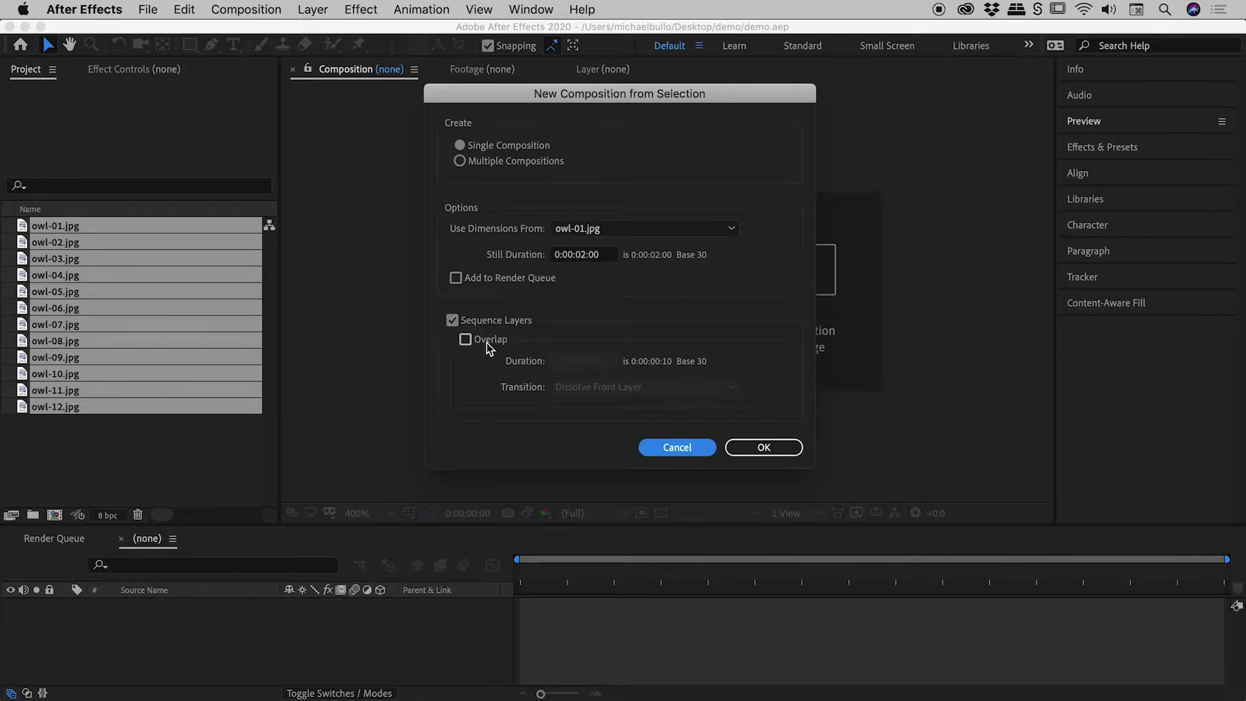
{"action": "left_click", "coordinate": [488, 341]}
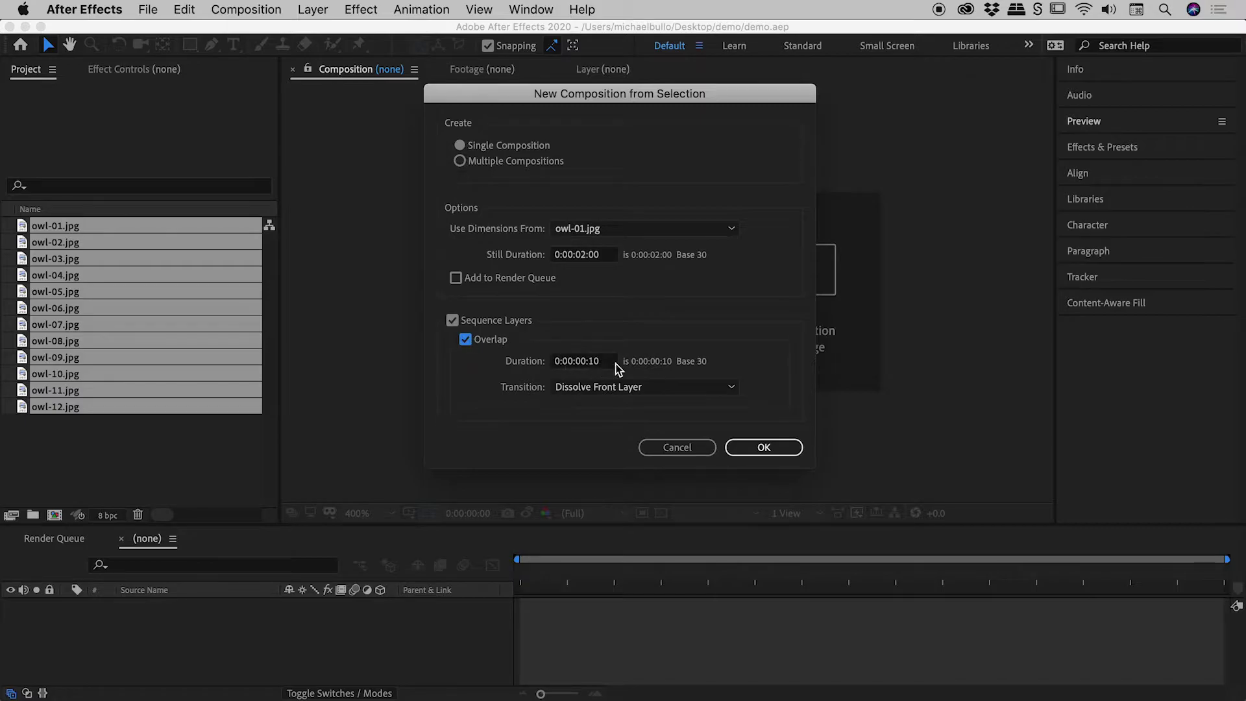
{"action": "left_click_drag", "start_coordinate": [610, 363], "coordinate": [547, 360]}
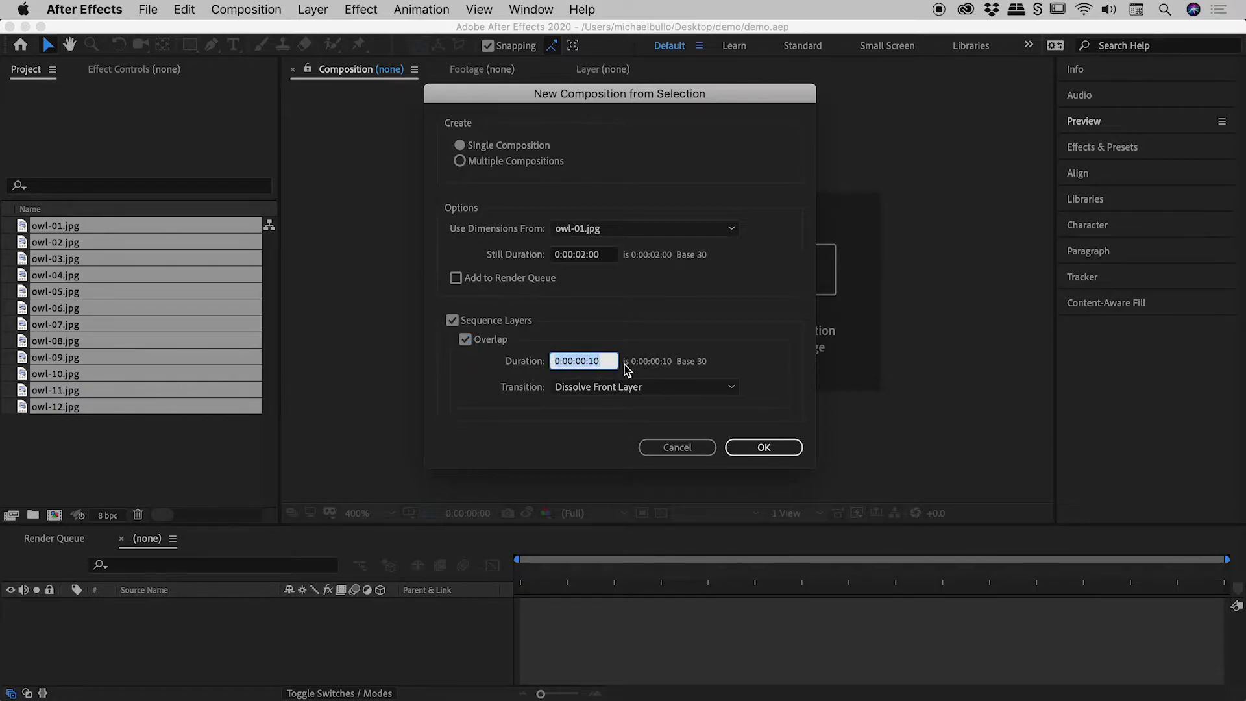
{"action": "left_click", "coordinate": [732, 388]}
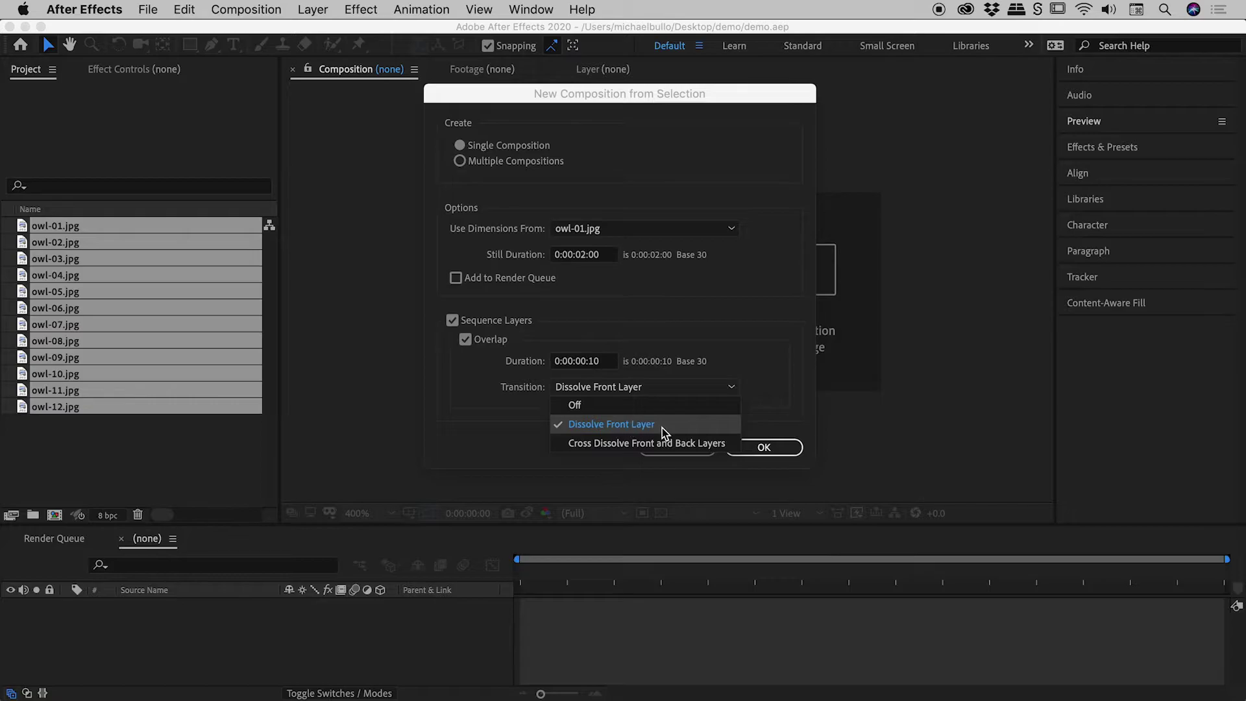
{"action": "left_click", "coordinate": [776, 414]}
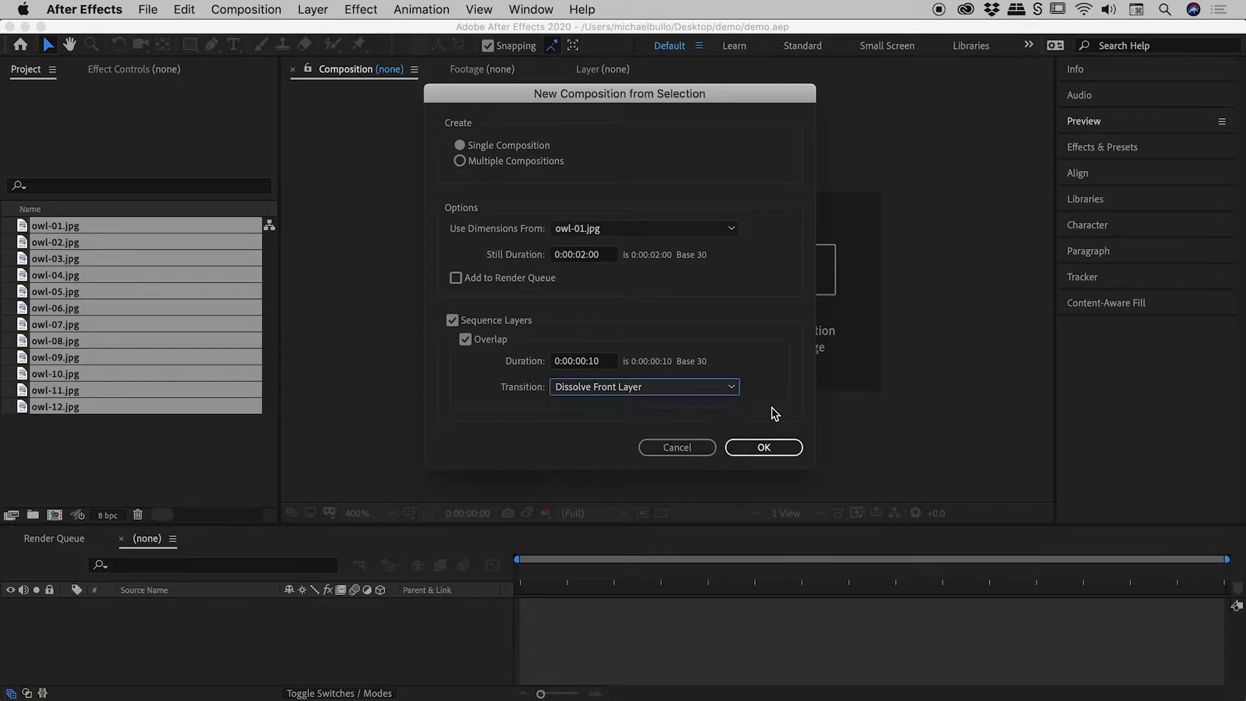
{"action": "left_click", "coordinate": [773, 446]}
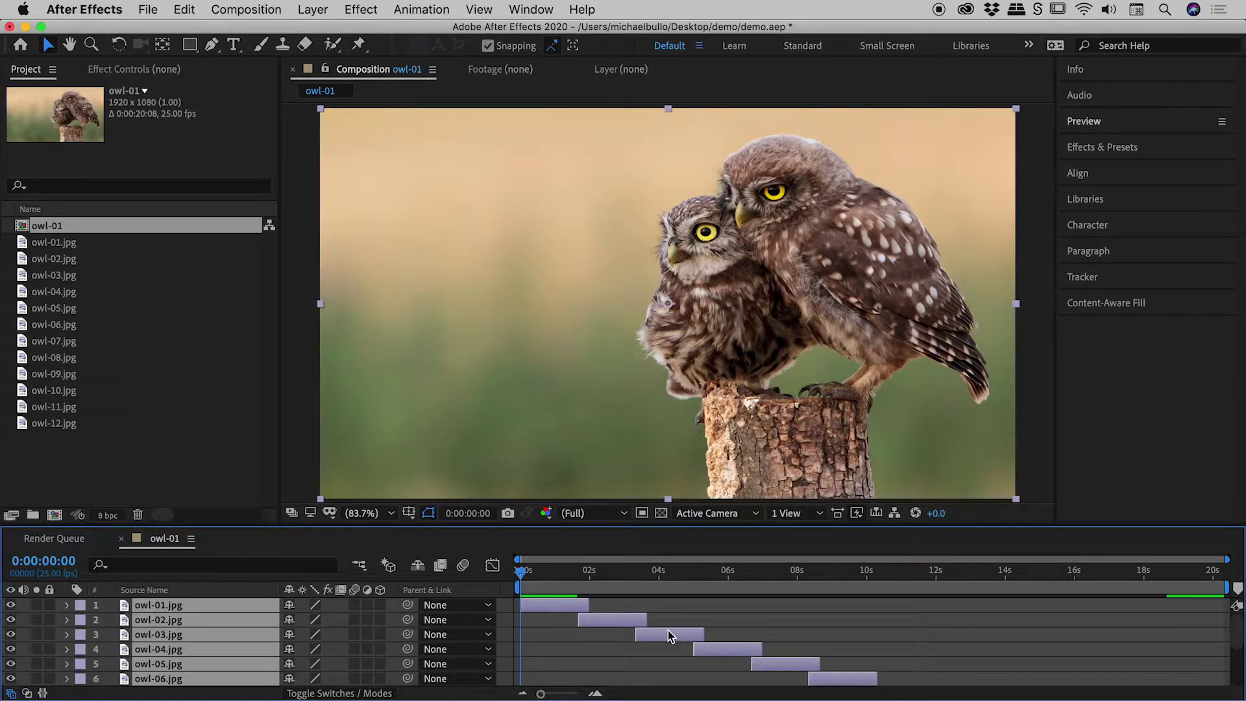
Create an 'images' folder and file the twelve owl JPGs into it.
{"action": "left_click", "coordinate": [82, 451]}
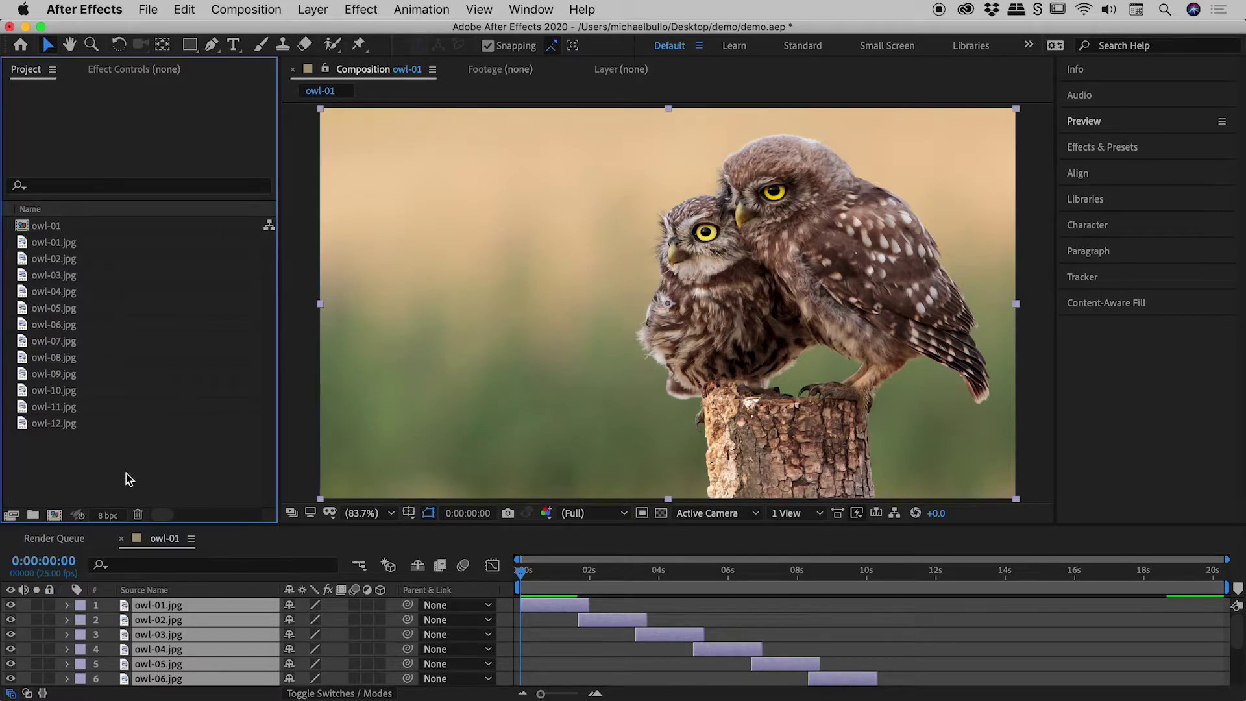
{"action": "left_click", "coordinate": [33, 513]}
{"action": "type", "text": "images"}
{"action": "key", "text": "Return"}
{"action": "left_click_drag", "start_coordinate": [132, 475], "coordinate": [45, 226]}
Rename the owl-01 composition to 'slide show'.
{"action": "left_click", "coordinate": [55, 251]}
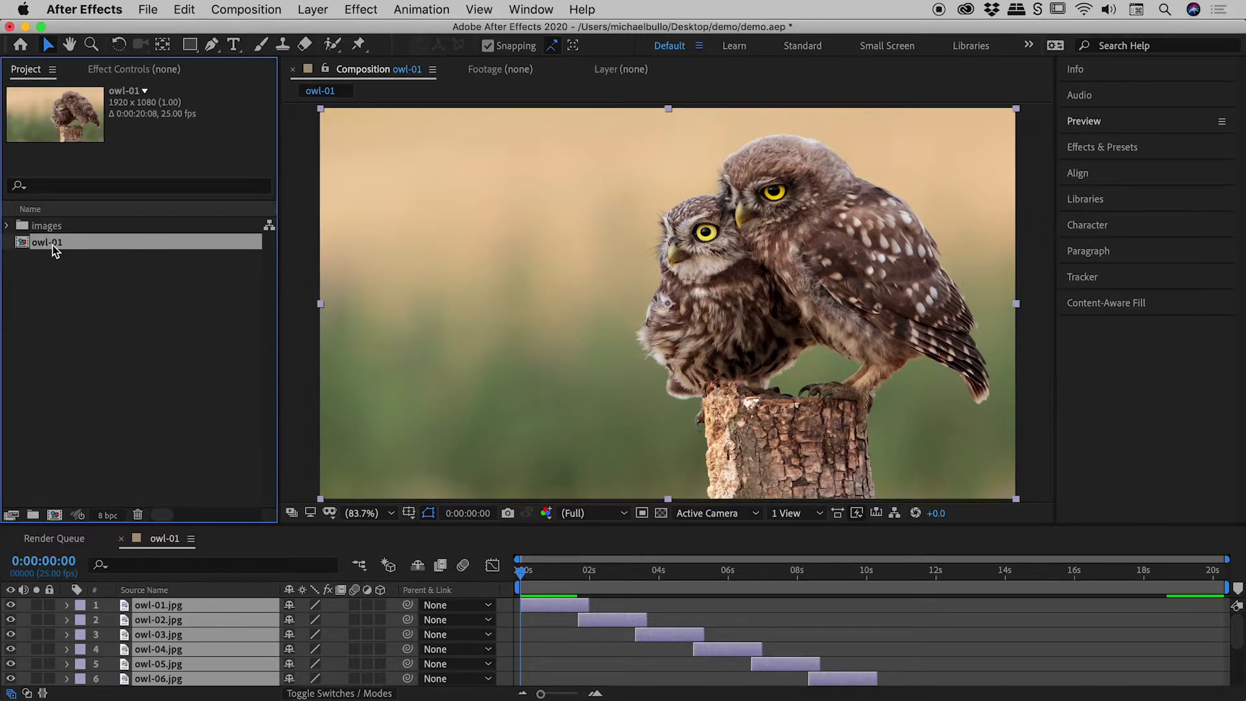
{"action": "key", "text": "Return"}
{"action": "type", "text": "slide show"}
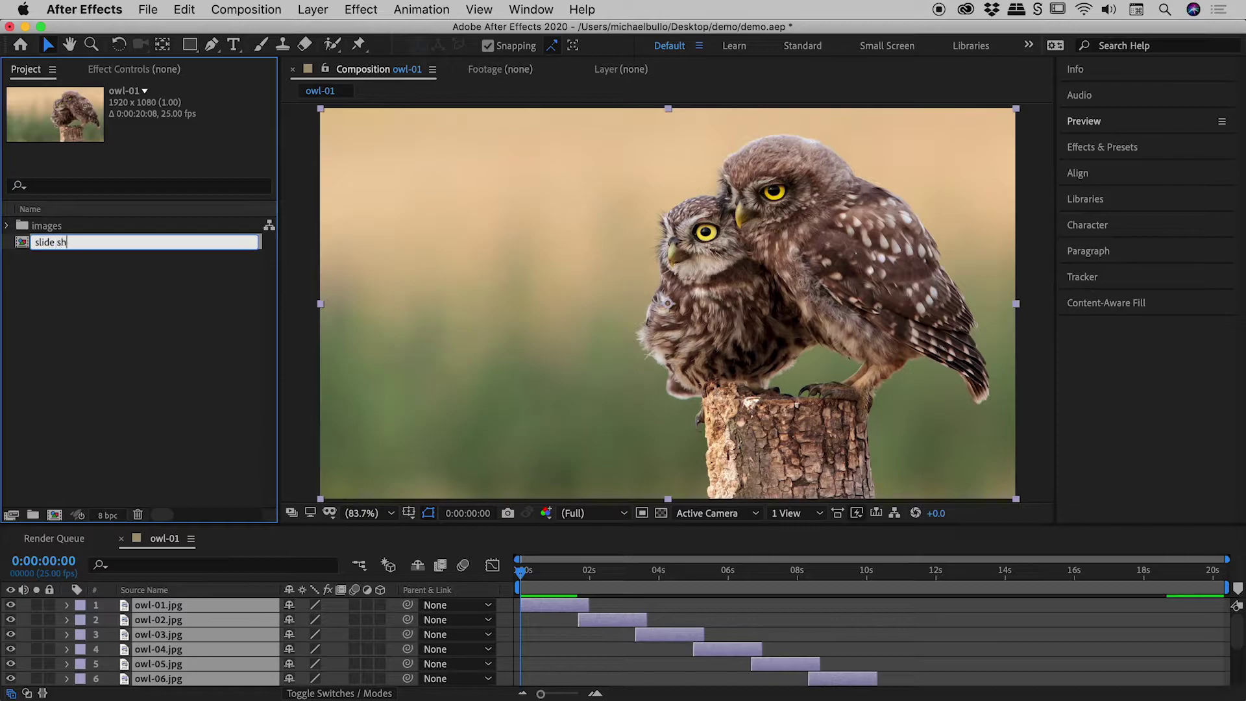
{"action": "key", "text": "Return"}
{"action": "left_click", "coordinate": [97, 286]}
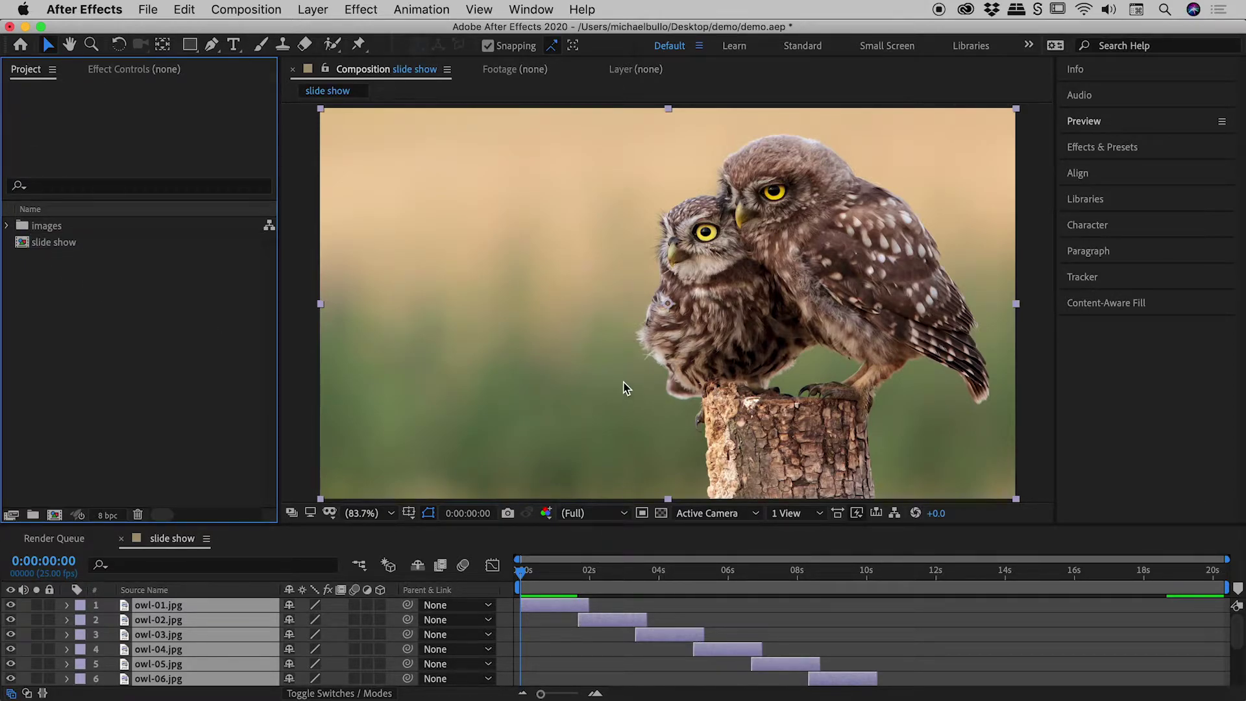
Enlarge the timeline to show all 12 owl layers and preview the slideshow.
{"action": "left_click_drag", "start_coordinate": [646, 524], "coordinate": [626, 351]}
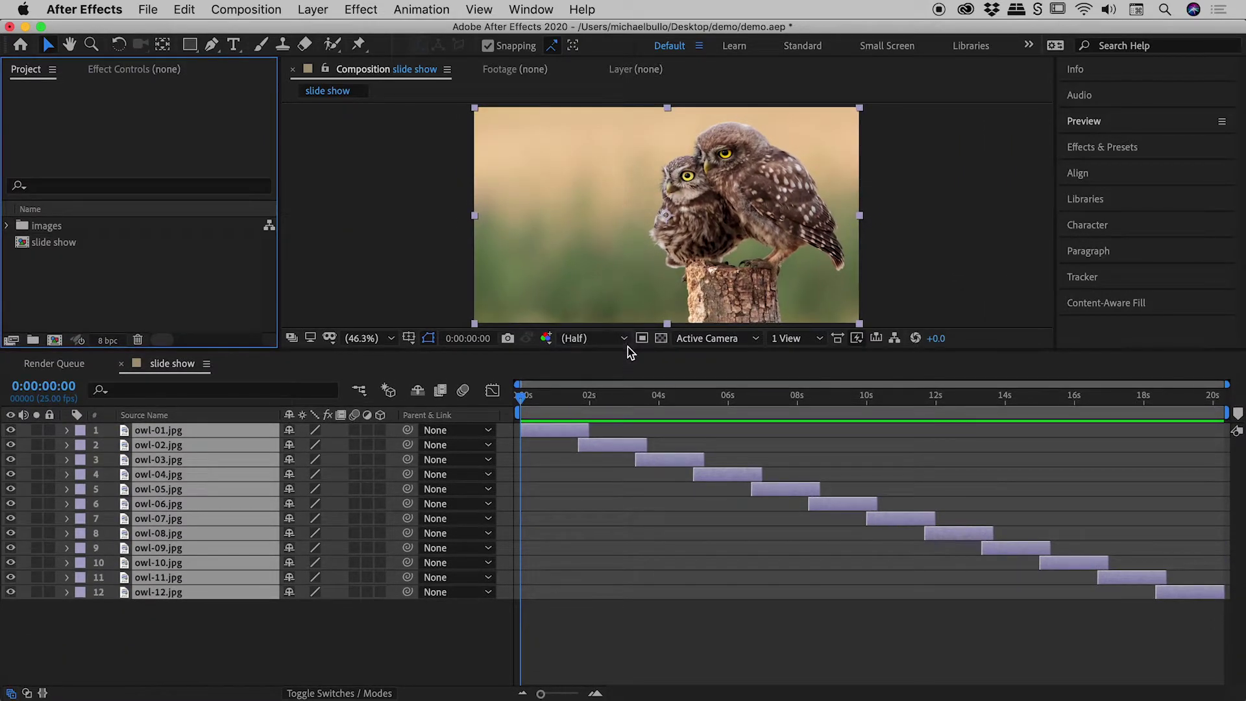
{"action": "left_click_drag", "start_coordinate": [530, 396], "coordinate": [513, 397]}
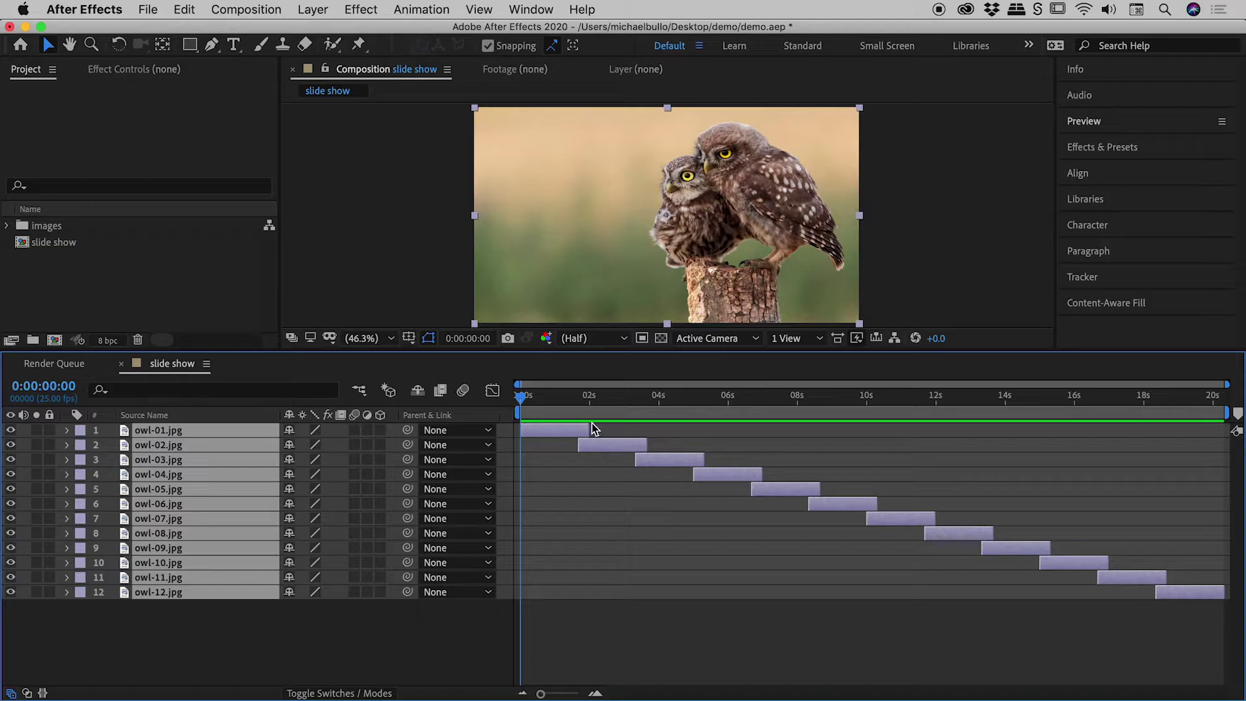
{"action": "key", "text": "space"}
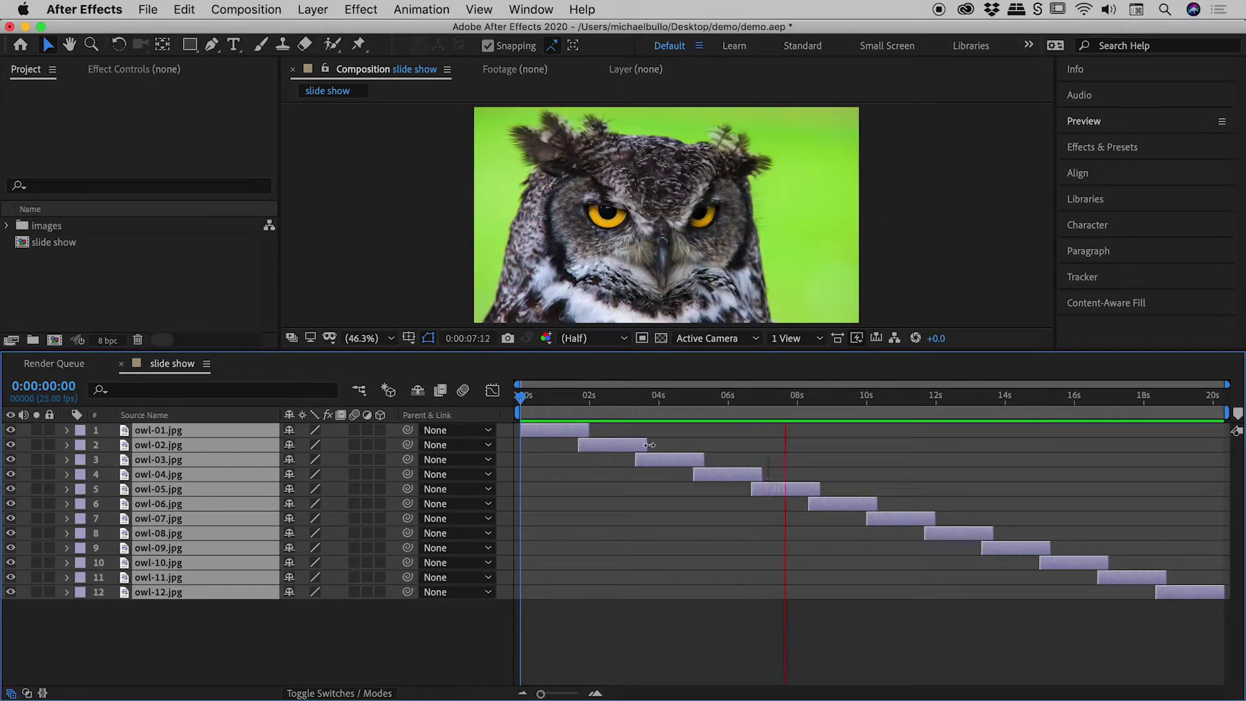
{"action": "key", "text": "space"}
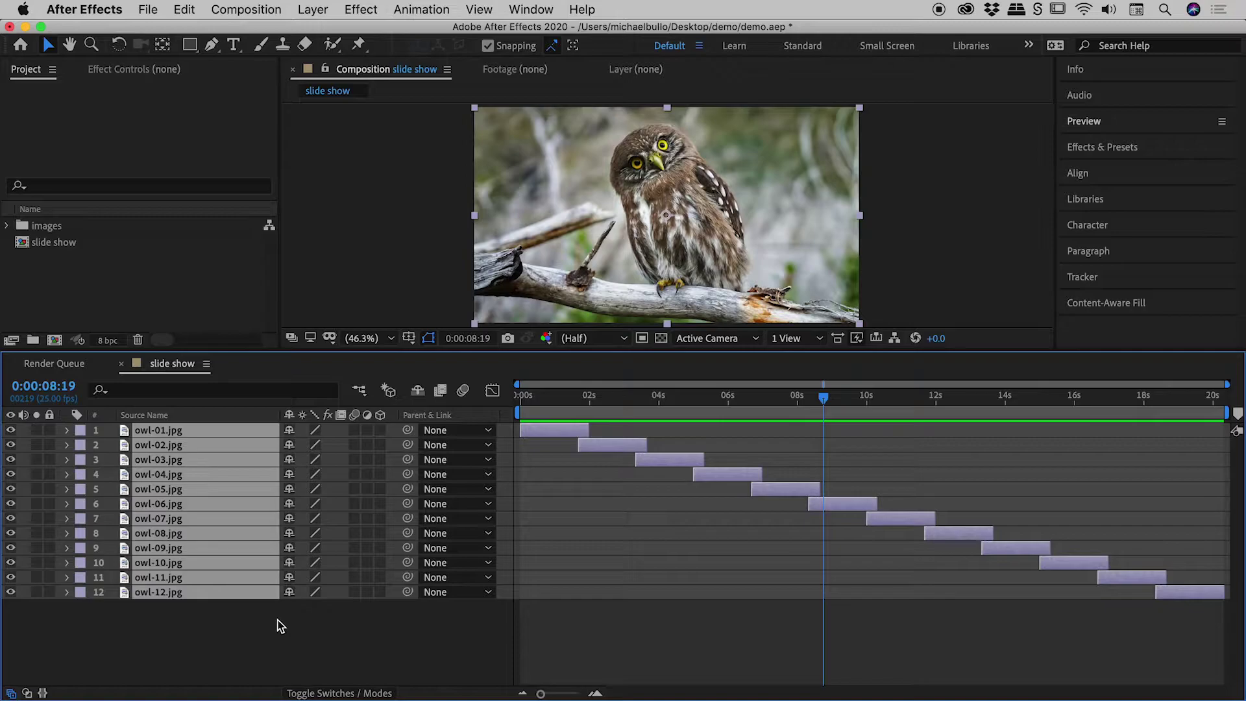
Reveal each layer's two opacity fade keyframes, collapse them again, and deselect all layers.
{"action": "key", "text": "t"}
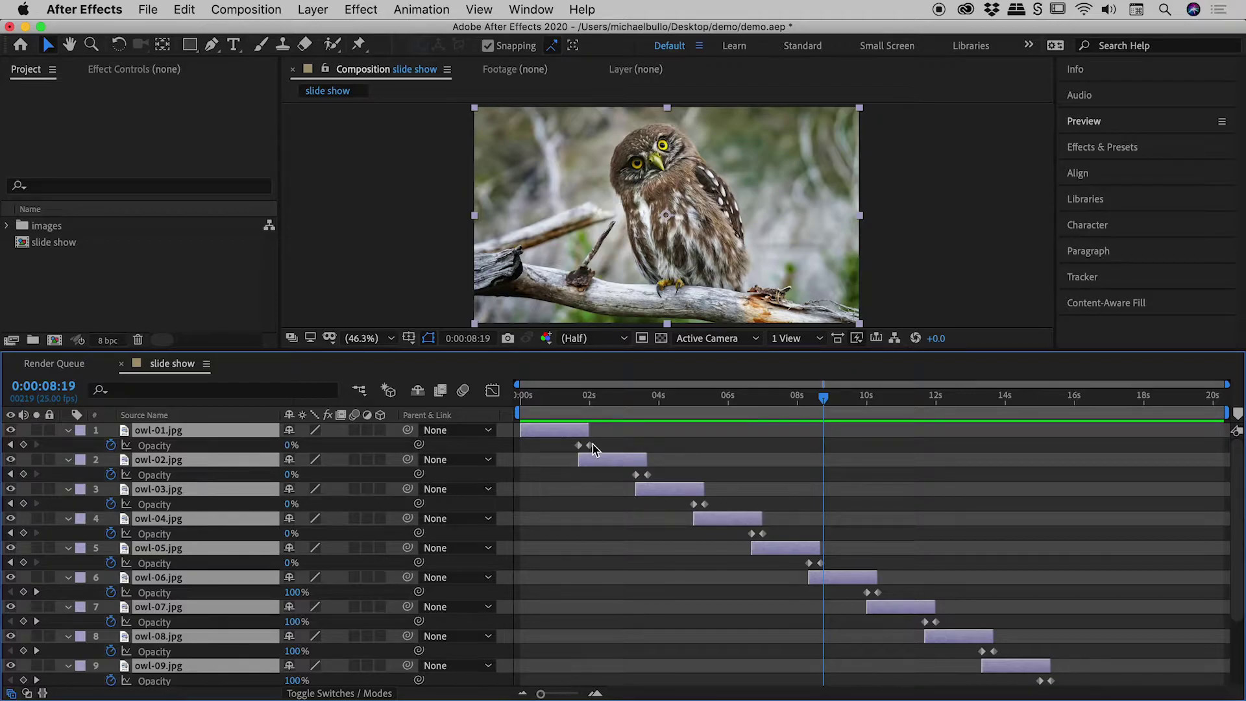
{"action": "mouse_move", "coordinate": [593, 443]}
{"action": "key", "text": "t"}
{"action": "left_click", "coordinate": [432, 619]}
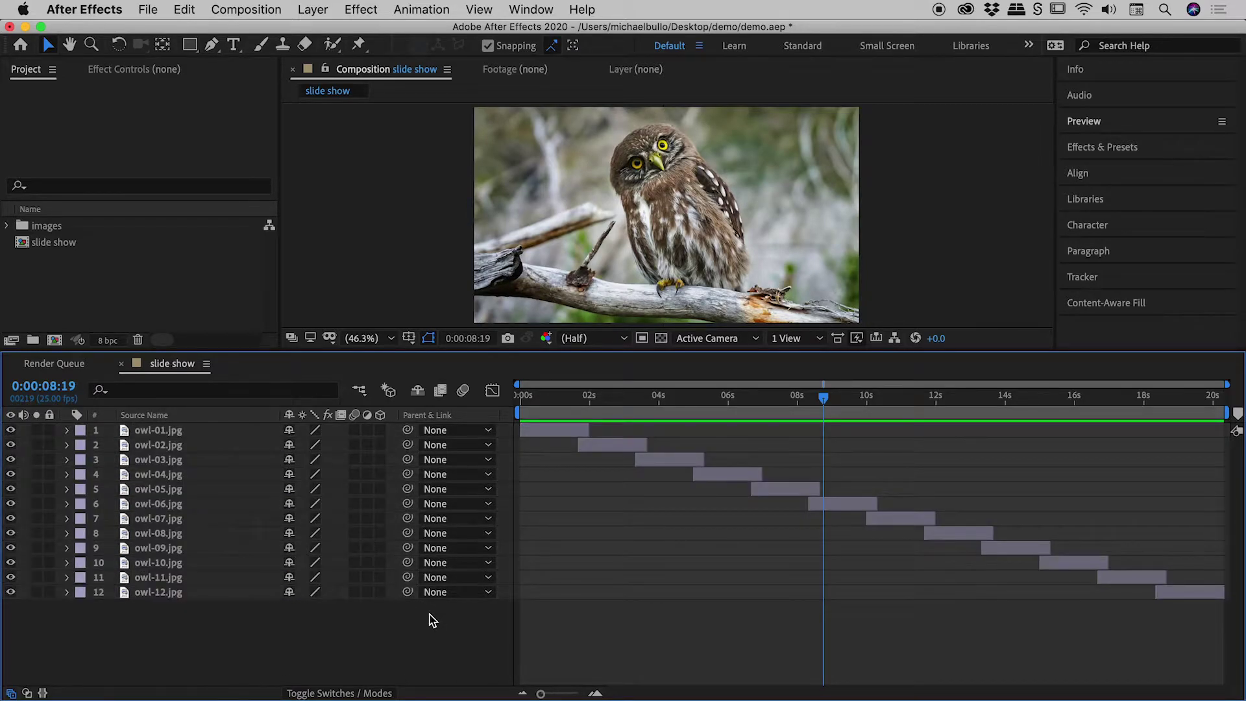
Scrub the playhead back and select the 'slide show' composition in the Project panel.
{"action": "left_click_drag", "start_coordinate": [737, 396], "coordinate": [657, 394]}
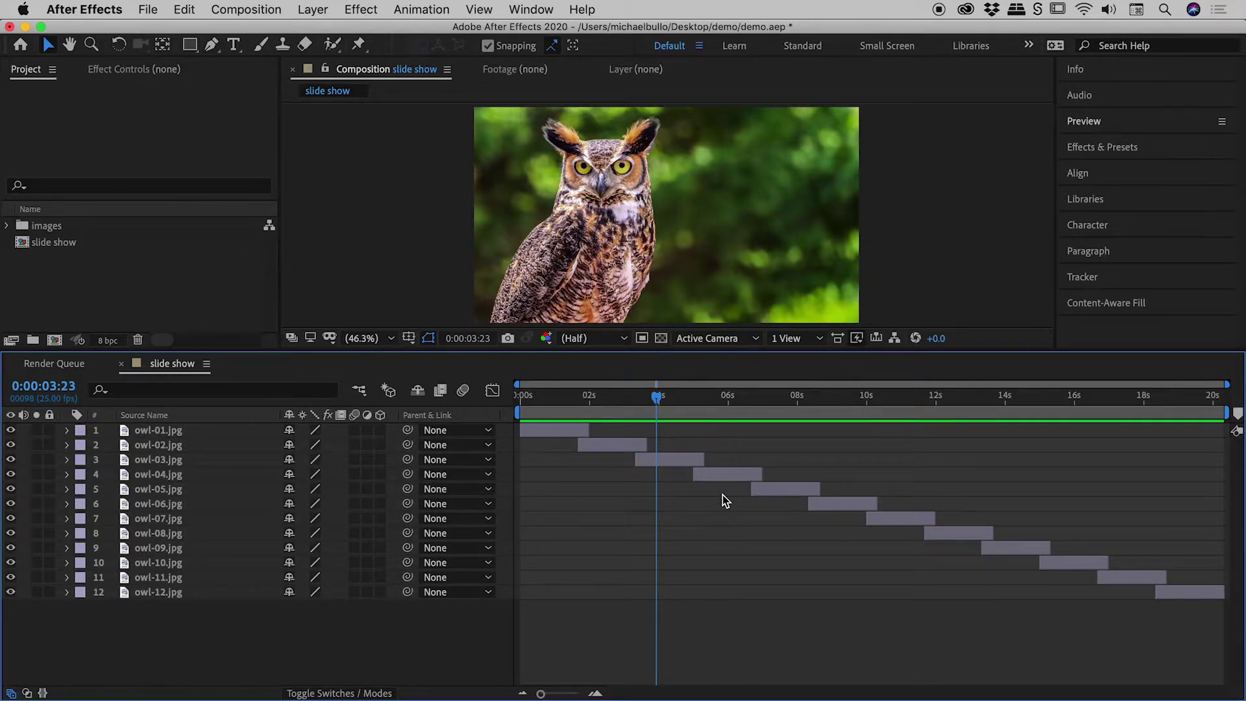
{"action": "left_click", "coordinate": [146, 247]}
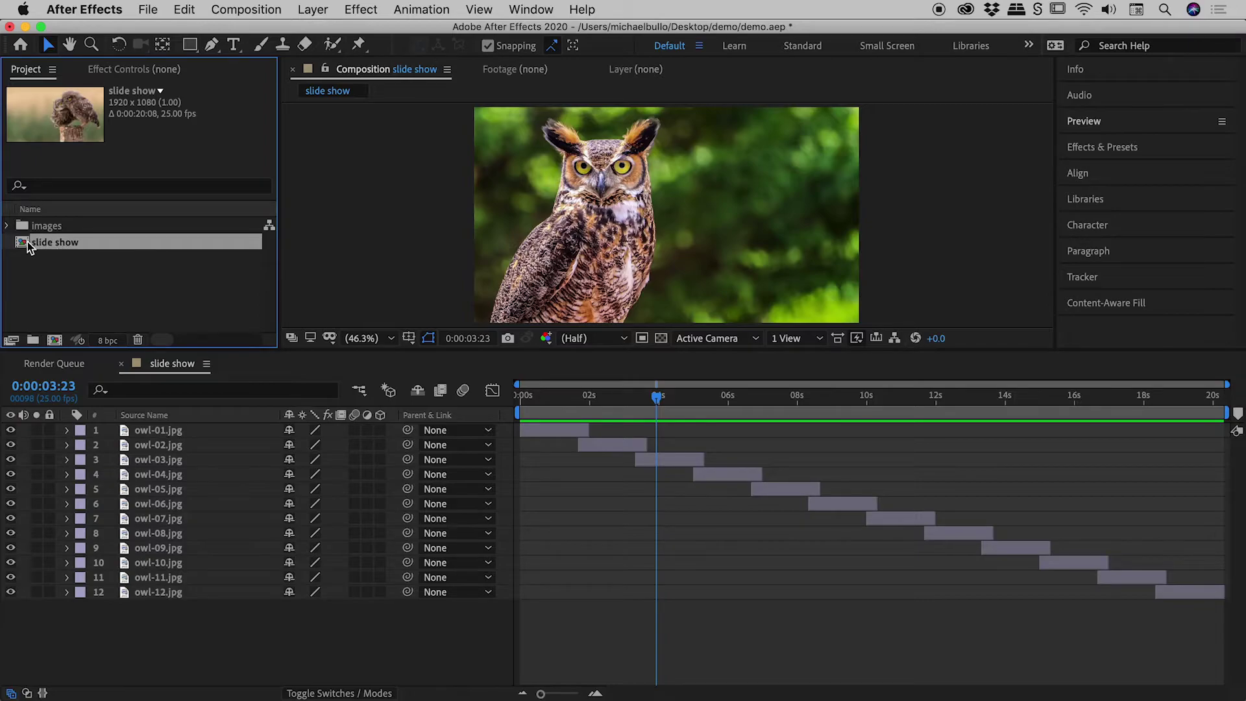
Nest 'slide show' in a new composition renamed 'slide show accelerating'.
{"action": "left_click_drag", "start_coordinate": [42, 240], "coordinate": [56, 341]}
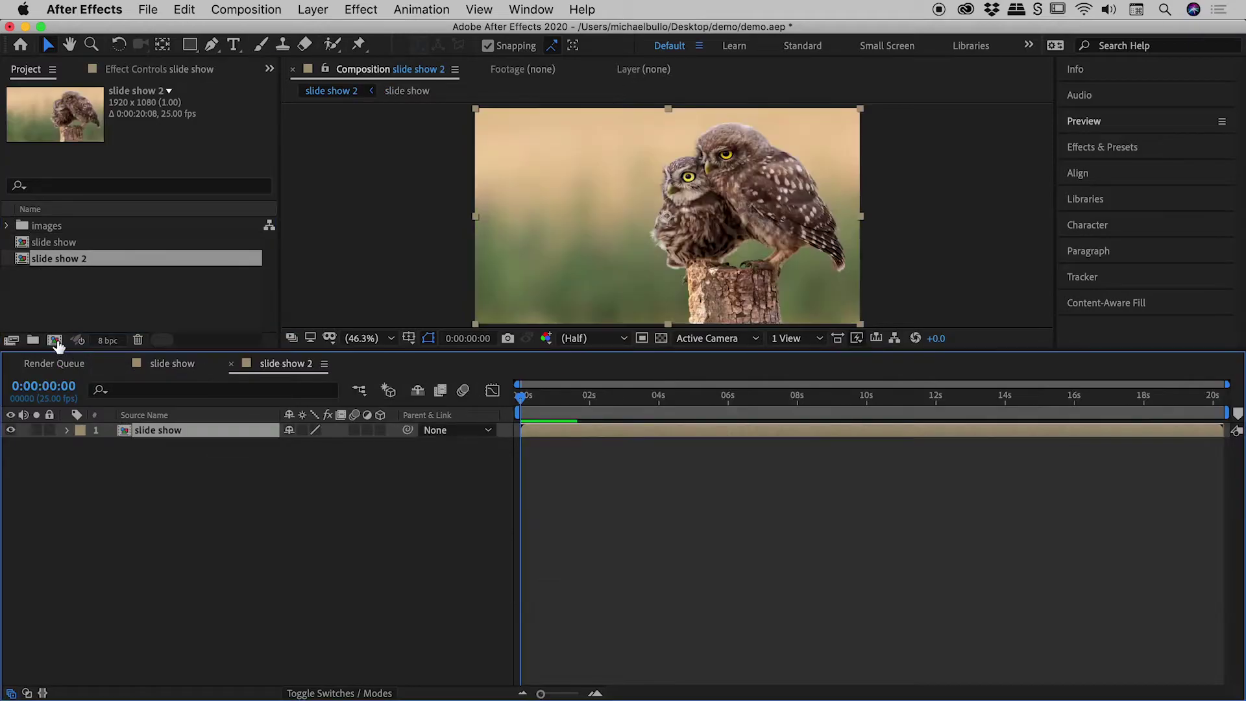
{"action": "left_click", "coordinate": [52, 260]}
{"action": "key", "text": "BackSpace"}
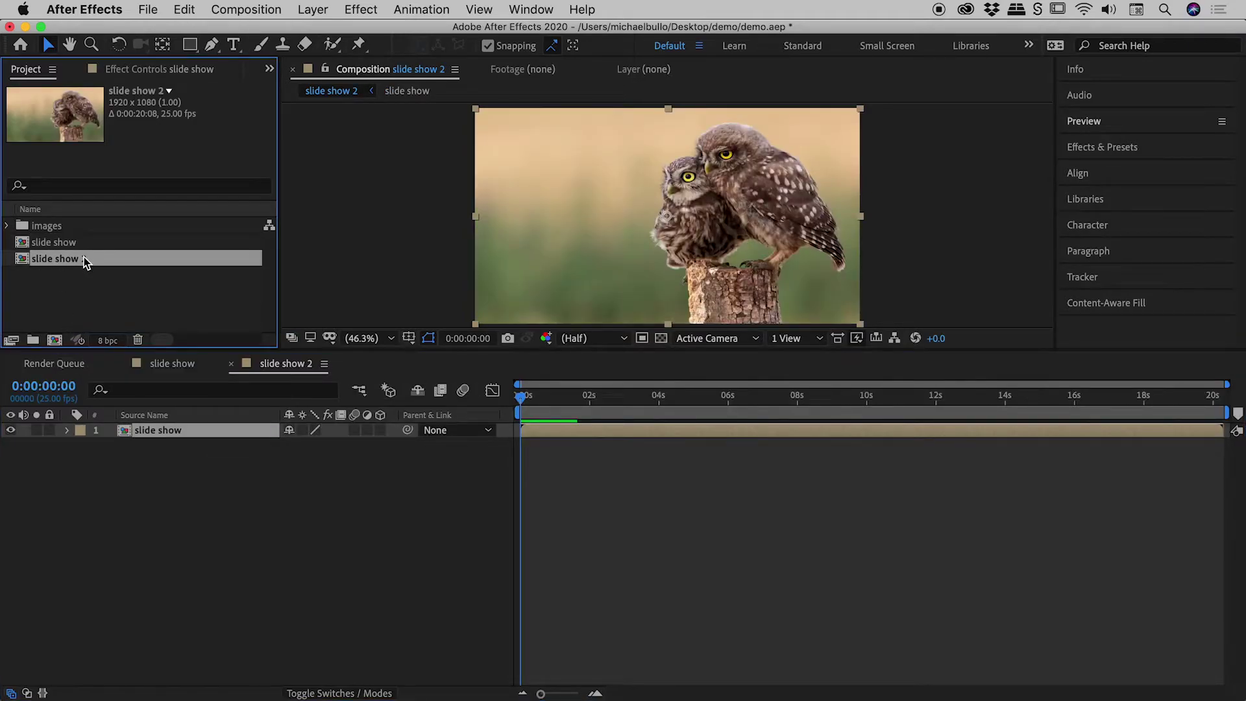
{"action": "key", "text": "Return"}
{"action": "left_click", "coordinate": [84, 260]}
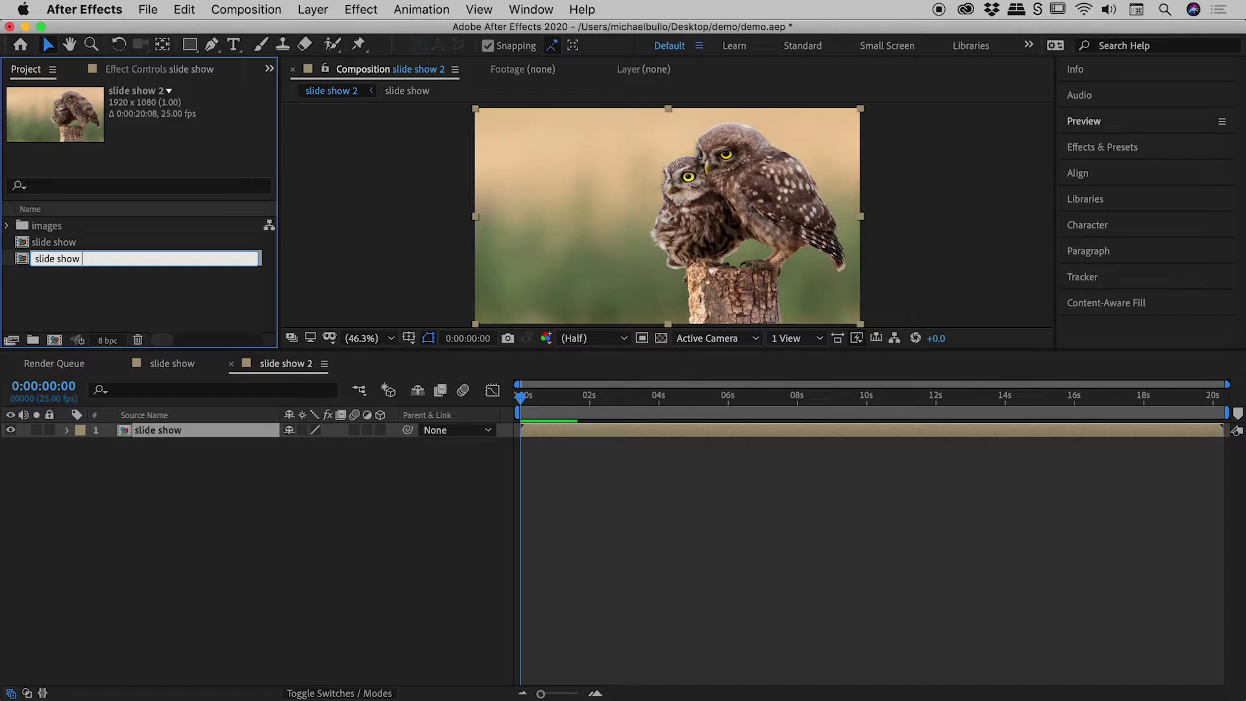
{"action": "type", "text": "accelerating"}
{"action": "key", "text": "Return"}
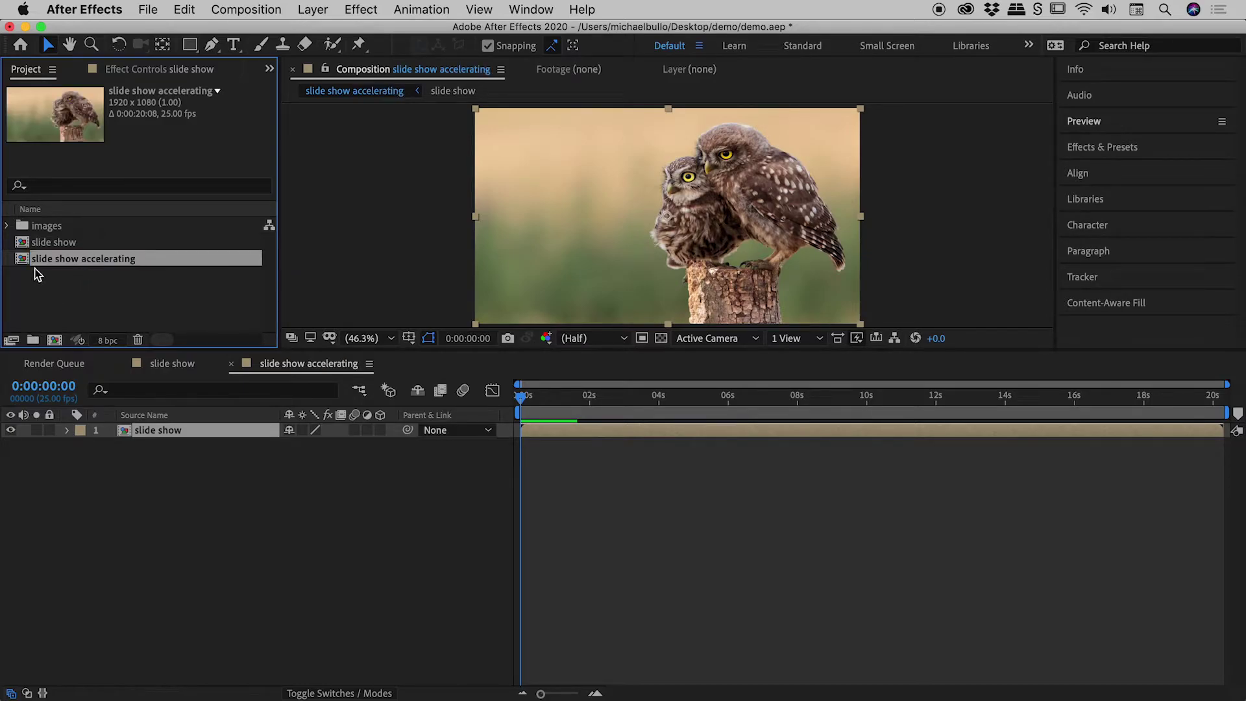
{"action": "left_click", "coordinate": [327, 366]}
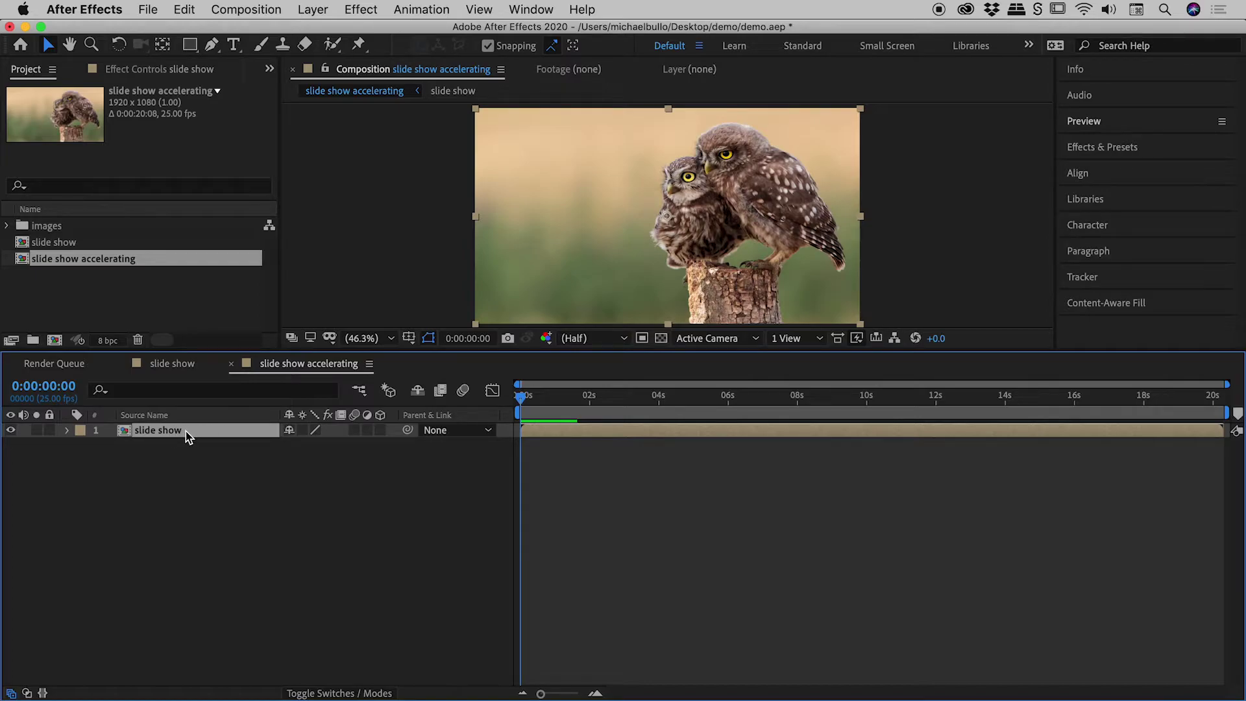
Switch from the 'slide show' timeline back to 'slide show accelerating' and open the Layer menu.
{"action": "left_click", "coordinate": [170, 364]}
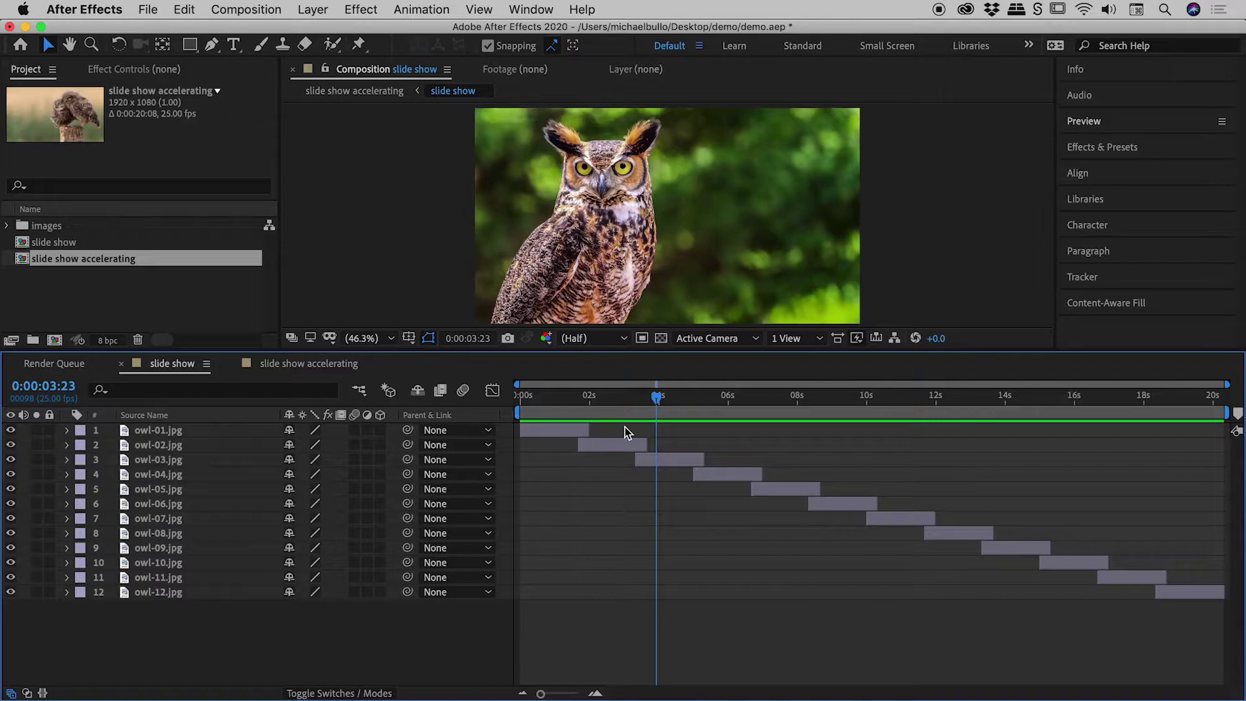
{"action": "left_click", "coordinate": [277, 365]}
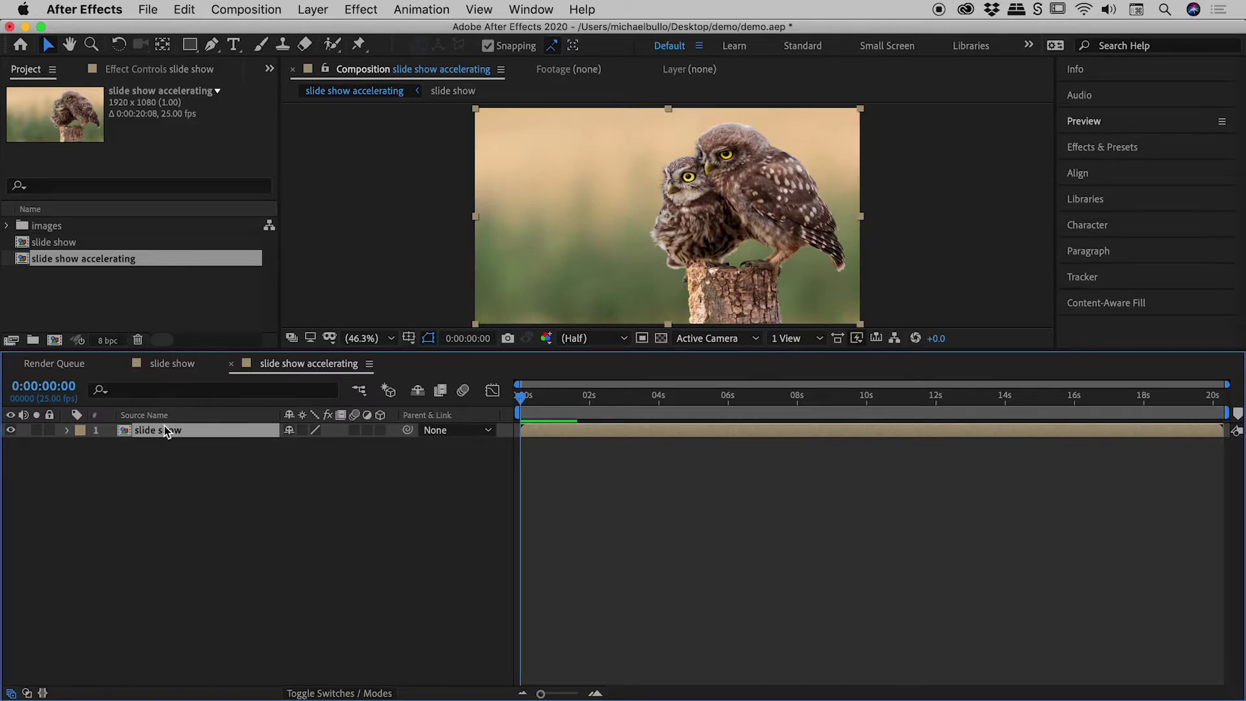
{"action": "left_click", "coordinate": [326, 8]}
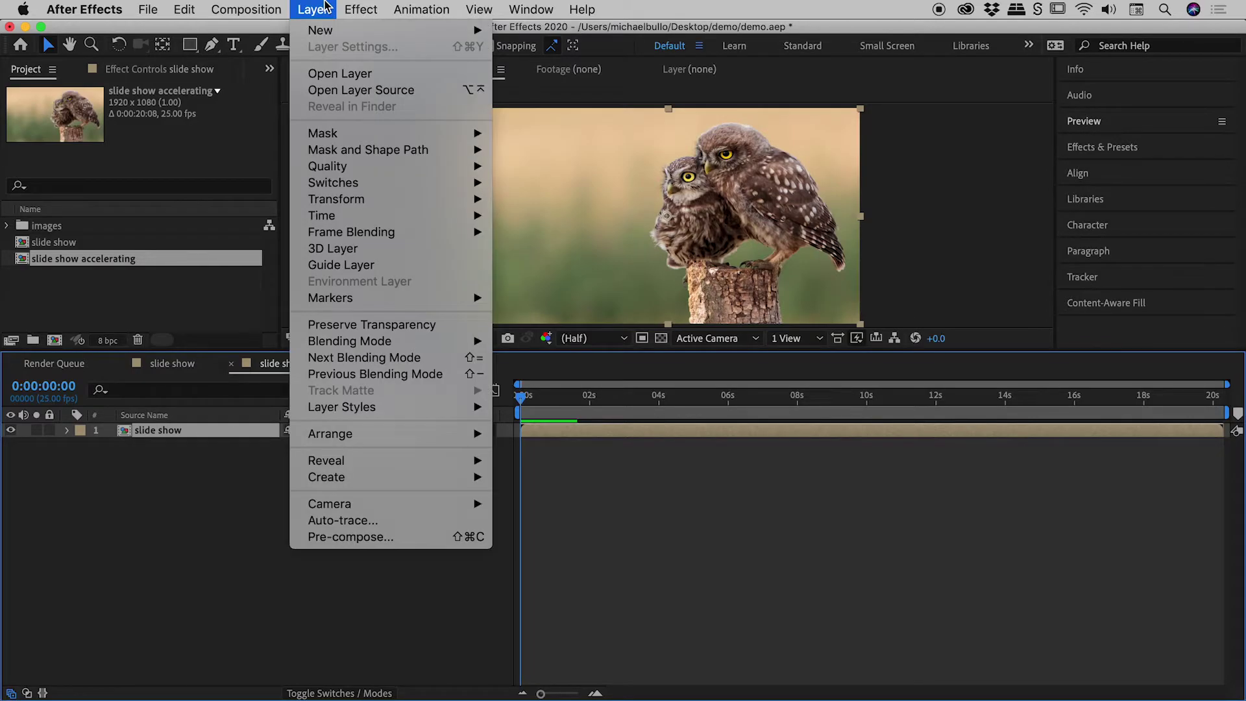
Enable Time Remapping on the nested layer and drag its end keyframe from 20s to about 4s.
{"action": "mouse_move", "coordinate": [356, 214]}
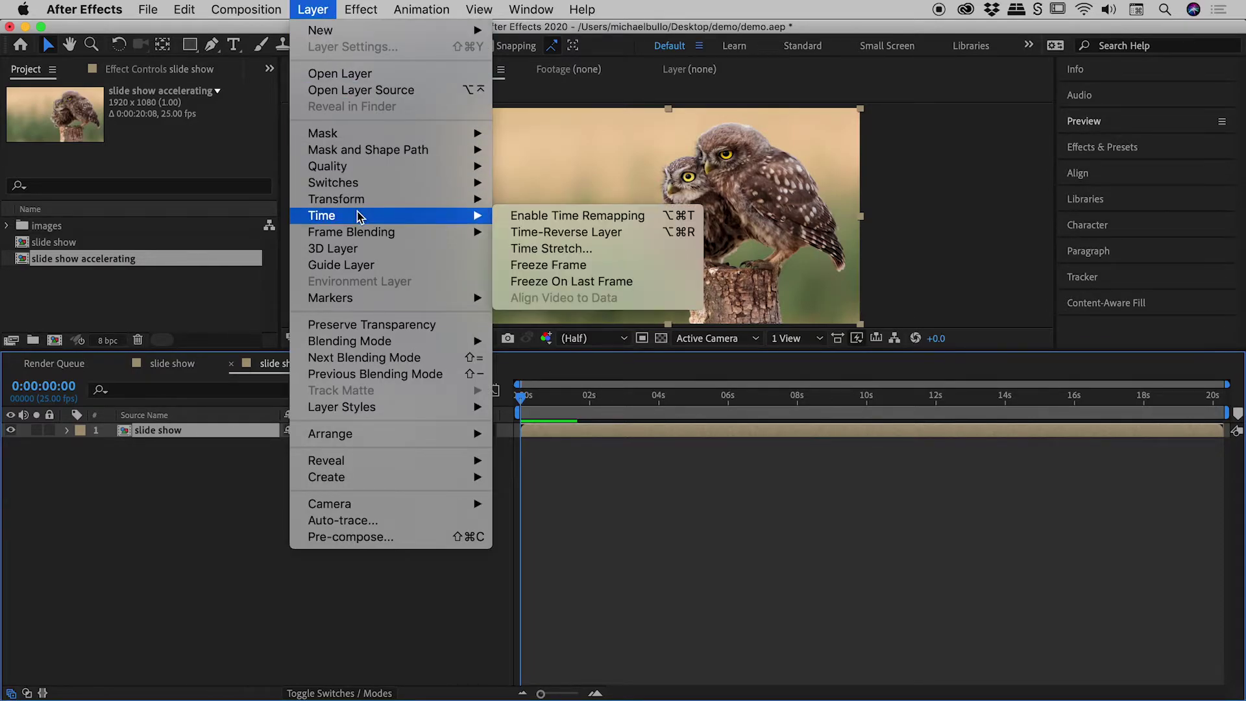
{"action": "left_click", "coordinate": [577, 216]}
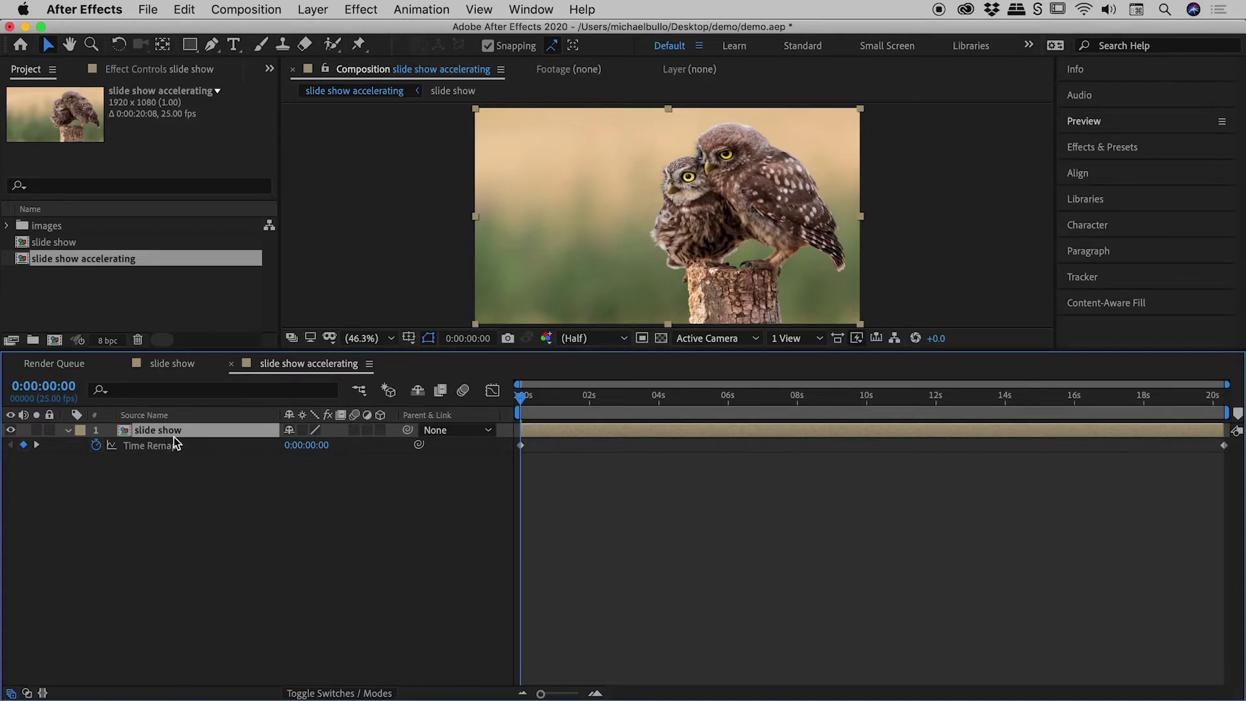
{"action": "left_click_drag", "start_coordinate": [538, 480], "coordinate": [884, 477]}
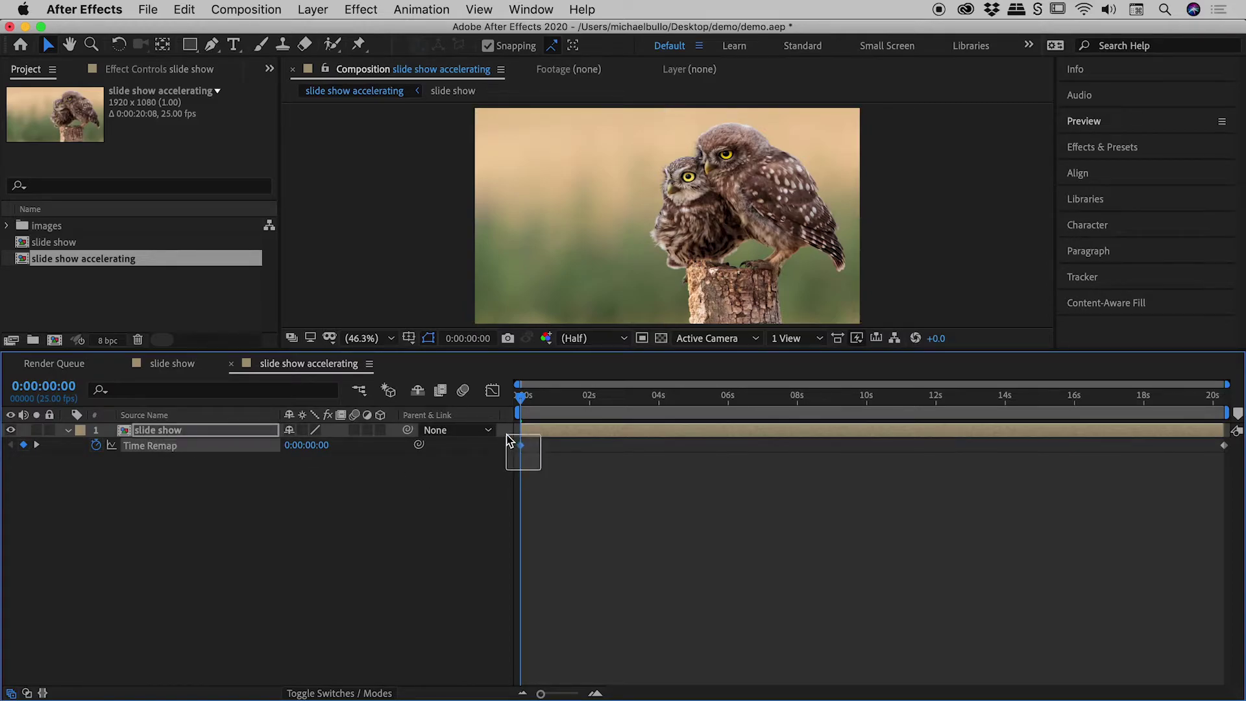
{"action": "left_click", "coordinate": [1223, 445]}
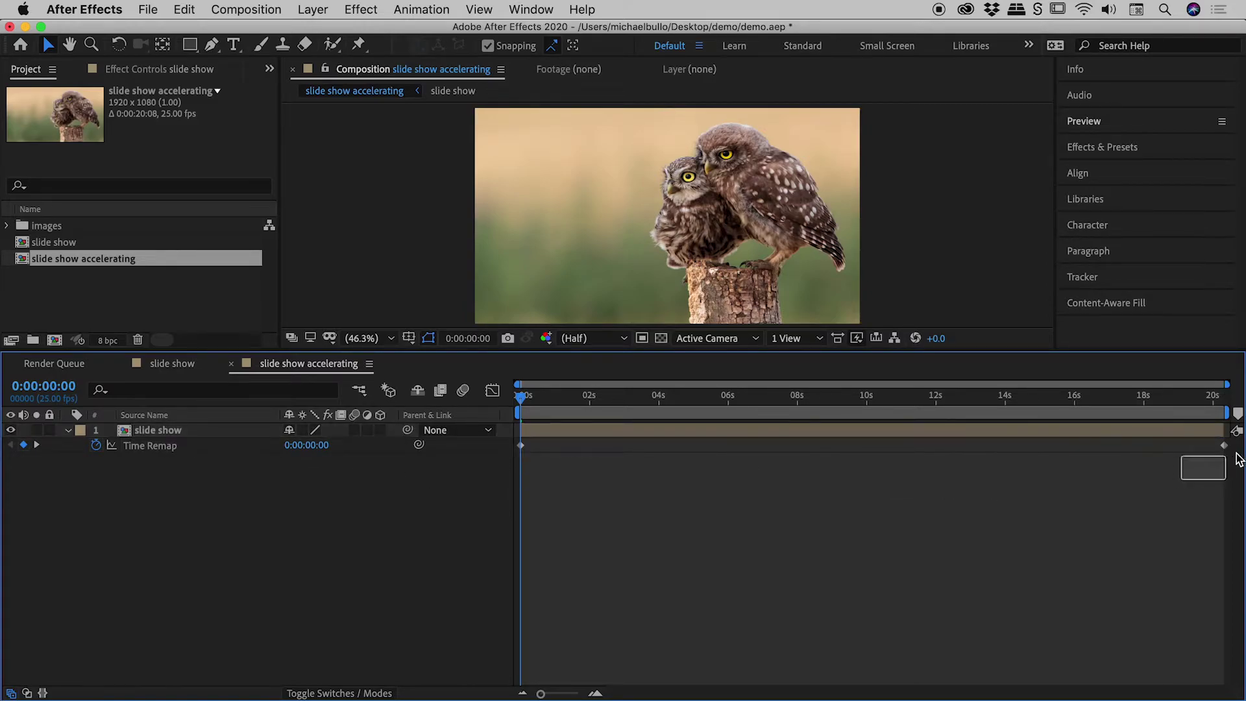
{"action": "left_click", "coordinate": [925, 496]}
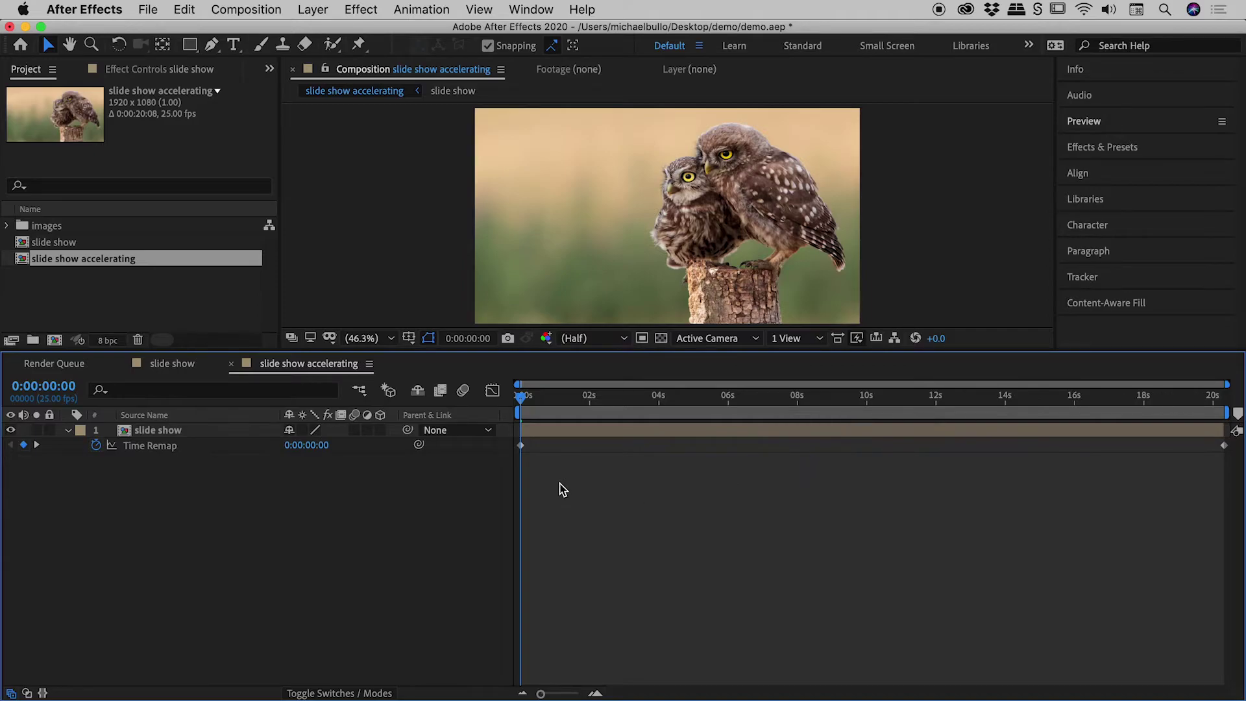
{"action": "left_click_drag", "start_coordinate": [538, 467], "coordinate": [517, 444]}
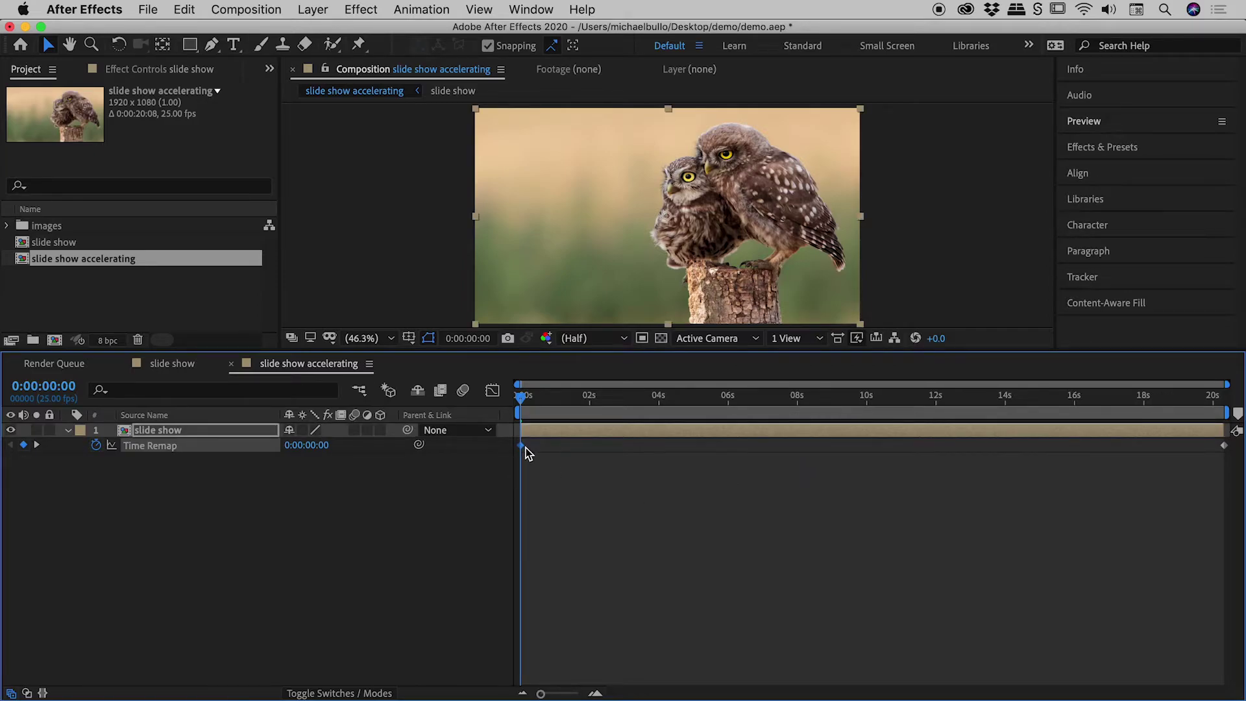
{"action": "left_click_drag", "start_coordinate": [1194, 491], "coordinate": [1232, 442]}
{"action": "left_click_drag", "start_coordinate": [1224, 445], "coordinate": [659, 434]}
{"action": "left_click", "coordinate": [671, 470]}
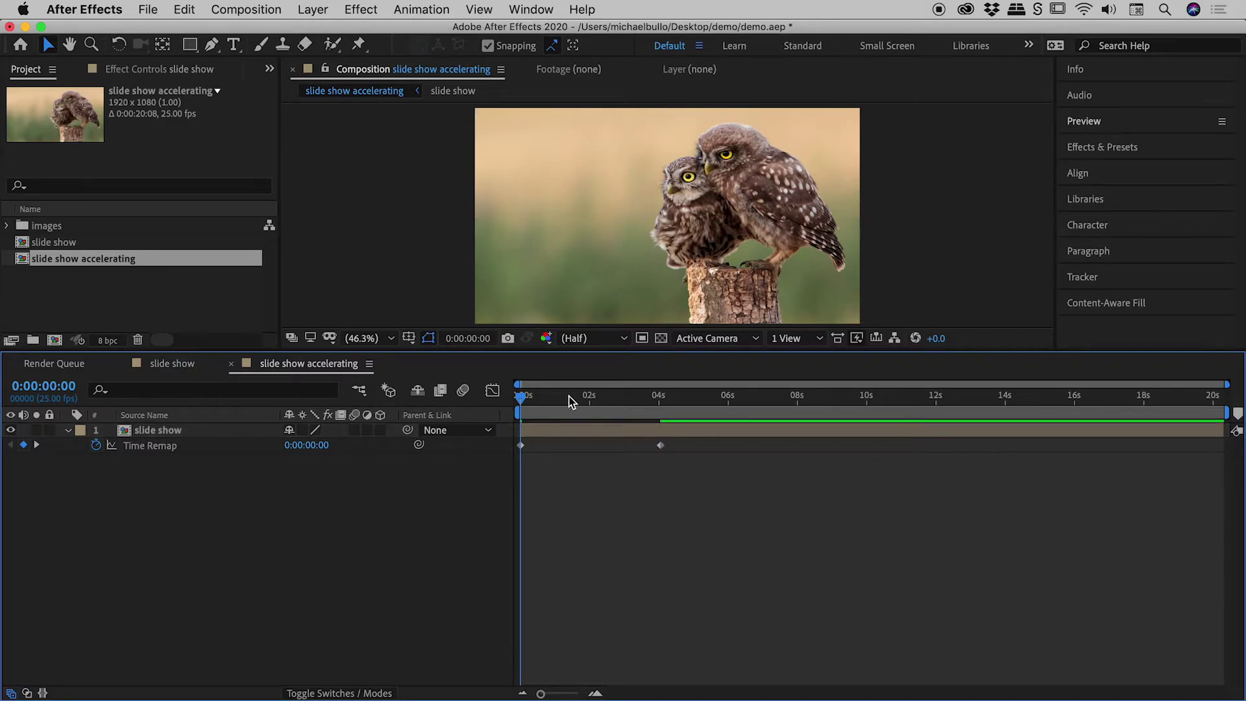
Preview the four-second remapped slideshow, set the time near 1:20, and select both Time Remap keyframes.
{"action": "left_click_drag", "start_coordinate": [569, 396], "coordinate": [505, 394]}
{"action": "key", "text": "space"}
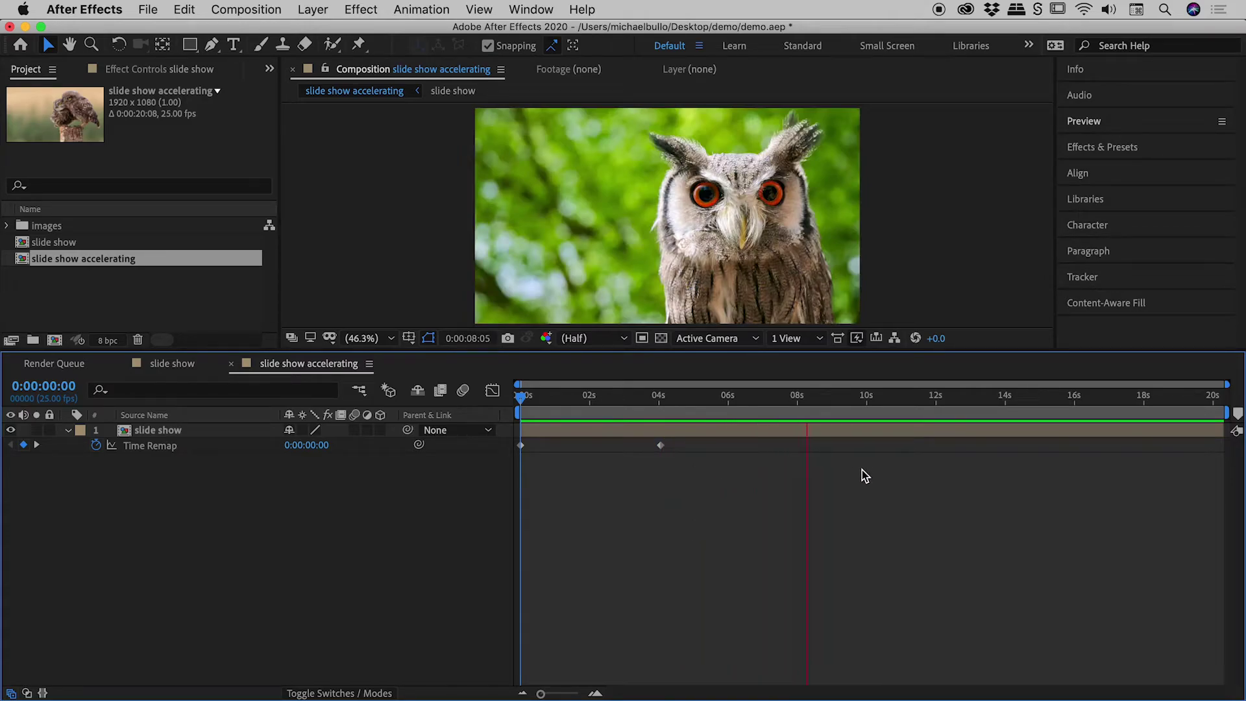
{"action": "key", "text": "space"}
{"action": "left_click_drag", "start_coordinate": [774, 404], "coordinate": [554, 391]}
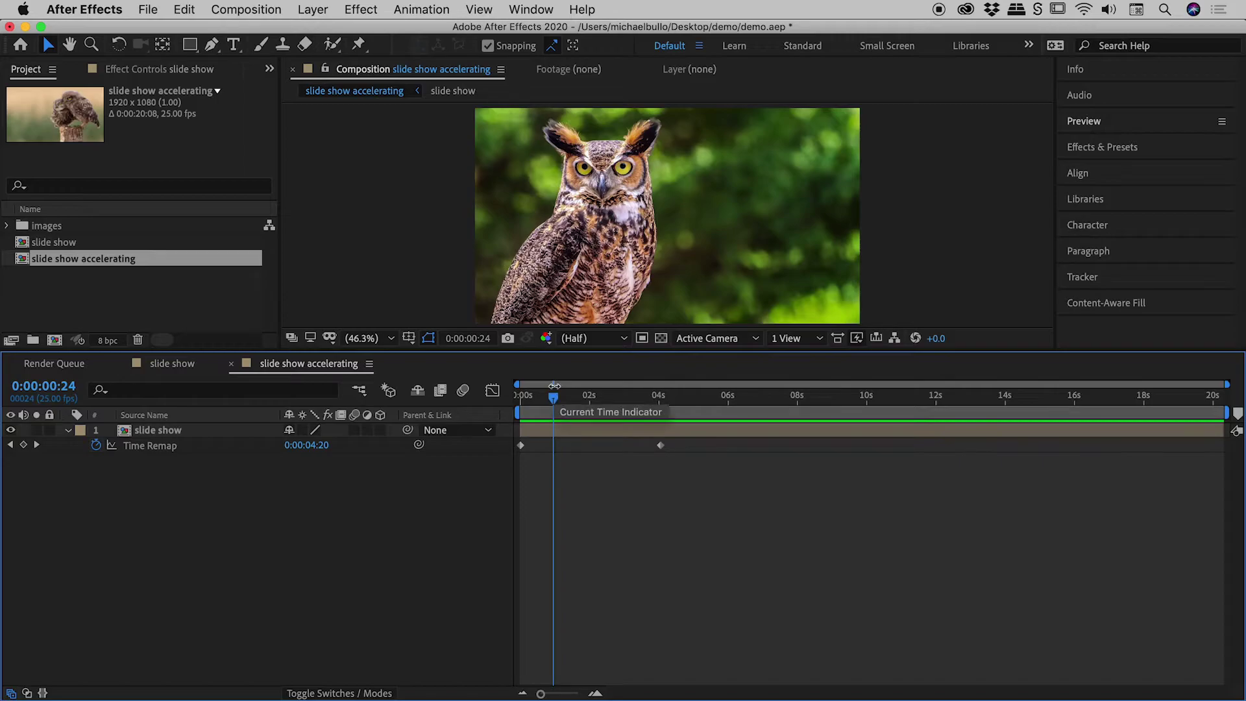
{"action": "left_click_drag", "start_coordinate": [557, 397], "coordinate": [585, 402]}
{"action": "left_click_drag", "start_coordinate": [675, 472], "coordinate": [517, 440]}
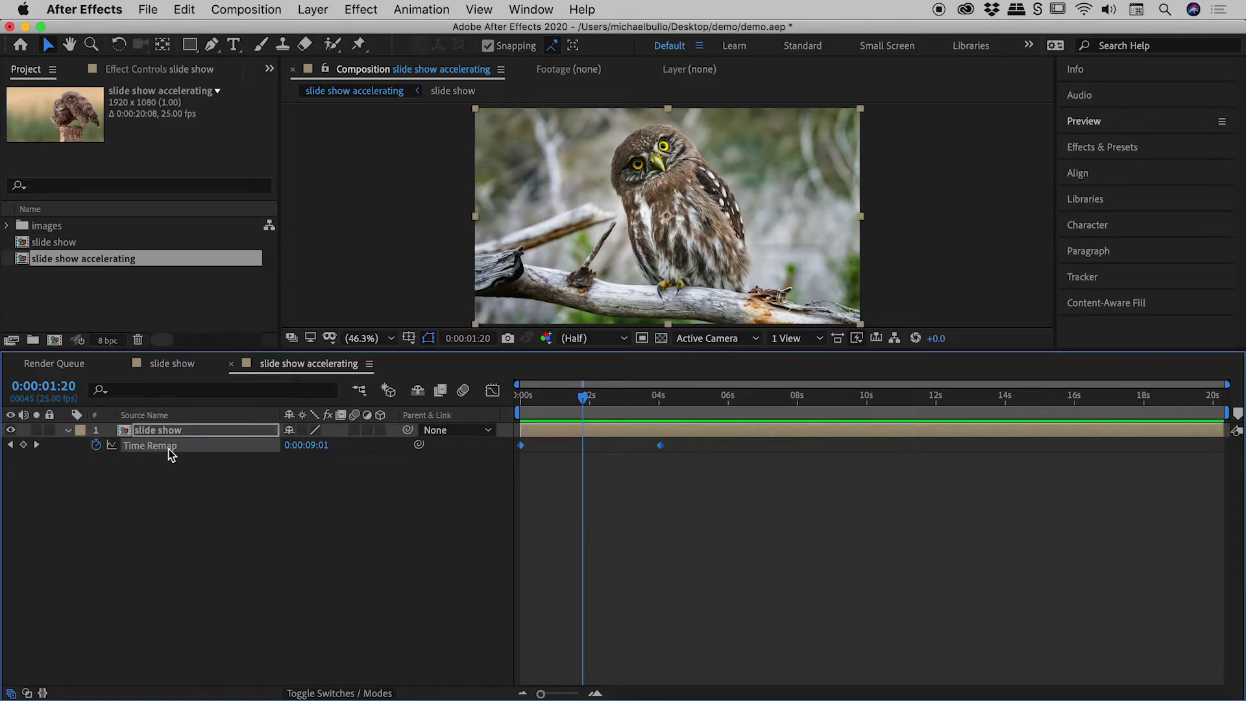
Display the Time Remap value graph in the Graph Editor and select both of its keyframes.
{"action": "left_click", "coordinate": [492, 391]}
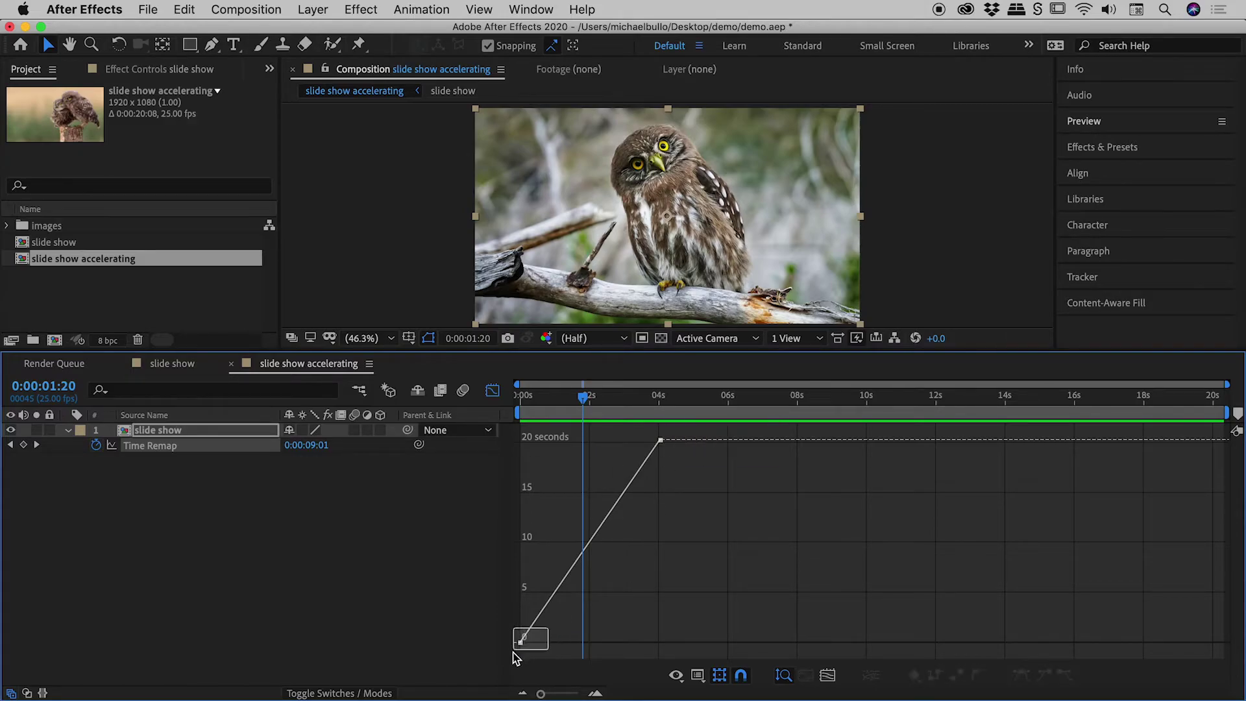
{"action": "key", "text": "super+a"}
{"action": "left_click_drag", "start_coordinate": [688, 427], "coordinate": [513, 652]}
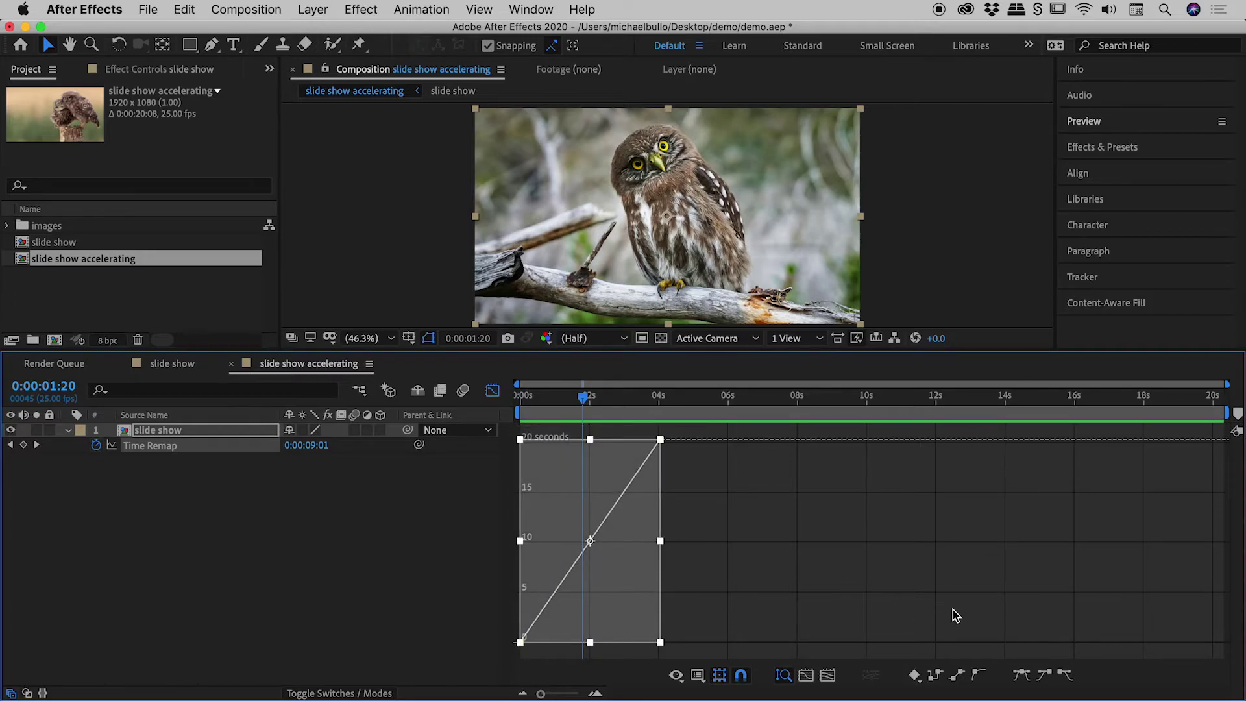
Drag the Time Remap Bezier handles so the curve starts flat and rises steeply to 20 seconds by 4s.
{"action": "left_click", "coordinate": [1021, 677]}
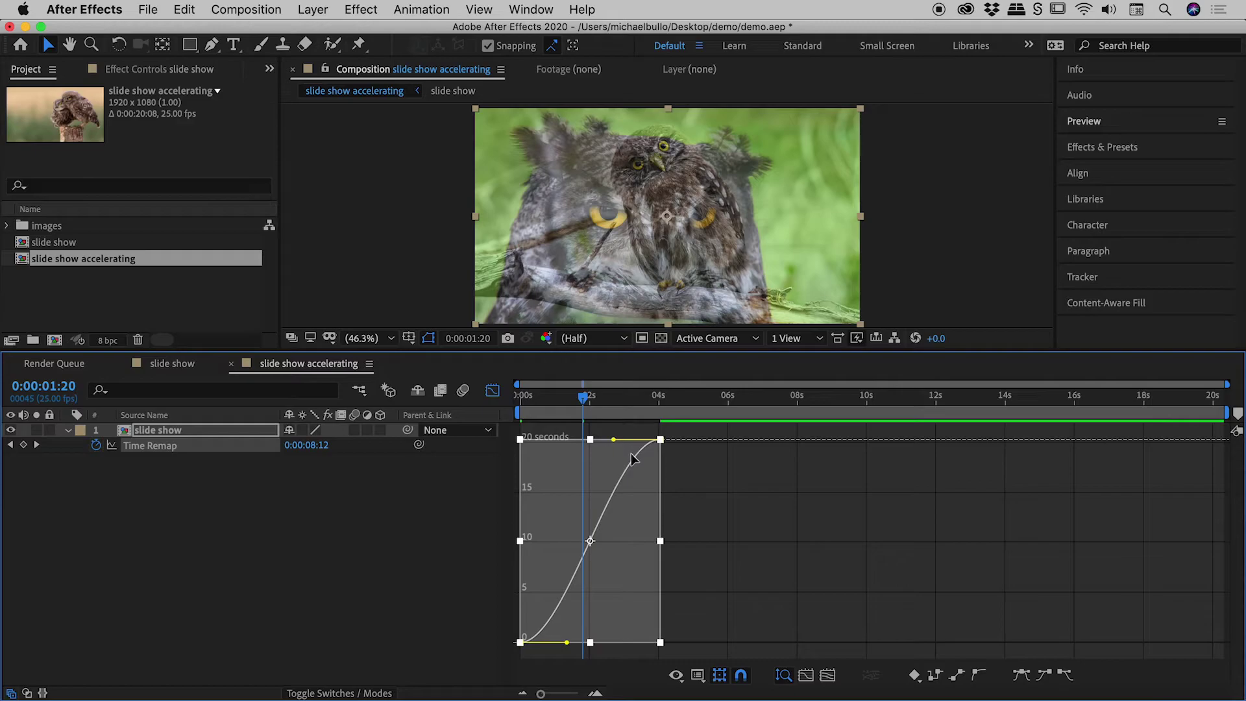
{"action": "left_click_drag", "start_coordinate": [613, 440], "coordinate": [657, 544]}
{"action": "left_click_drag", "start_coordinate": [566, 642], "coordinate": [589, 641]}
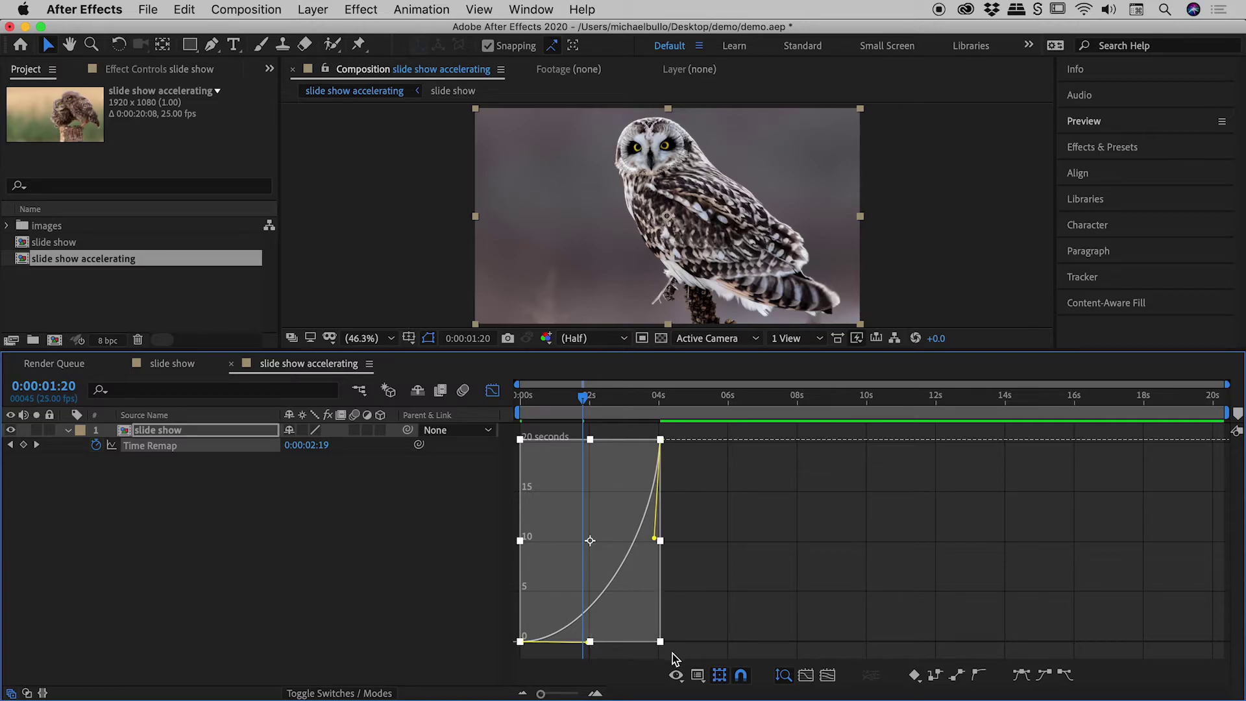
{"action": "left_click", "coordinate": [698, 676]}
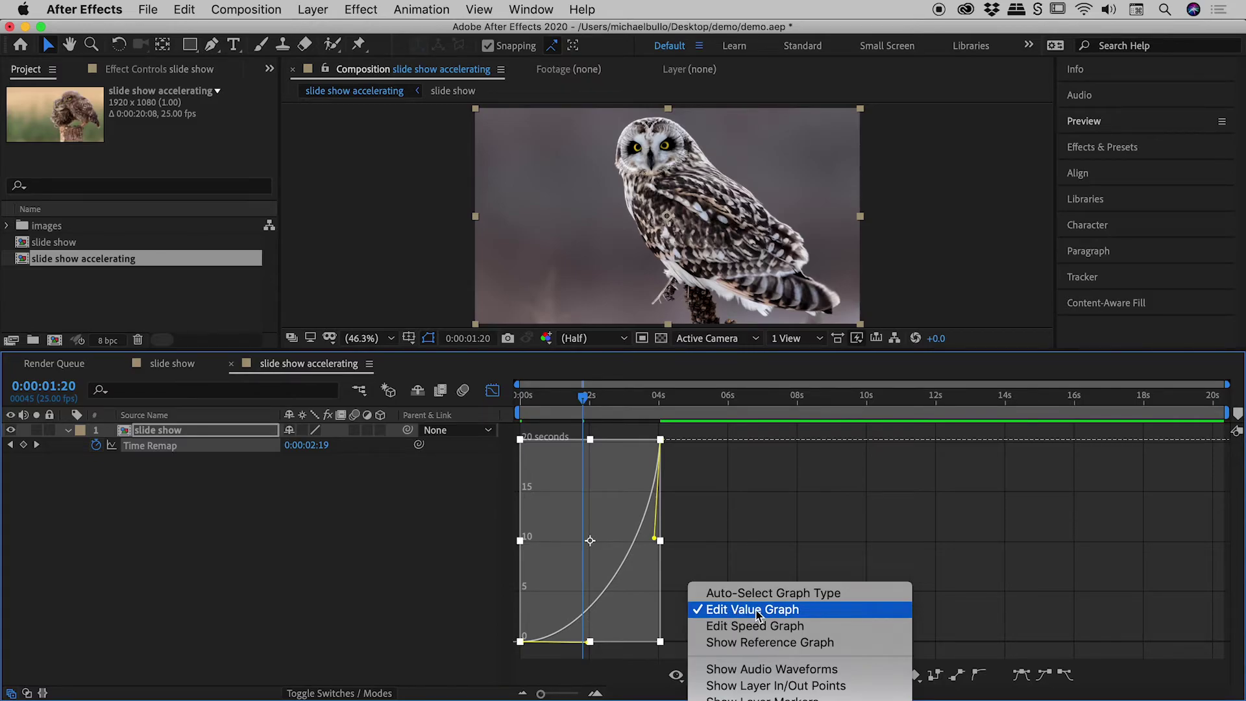
{"action": "left_click", "coordinate": [742, 543]}
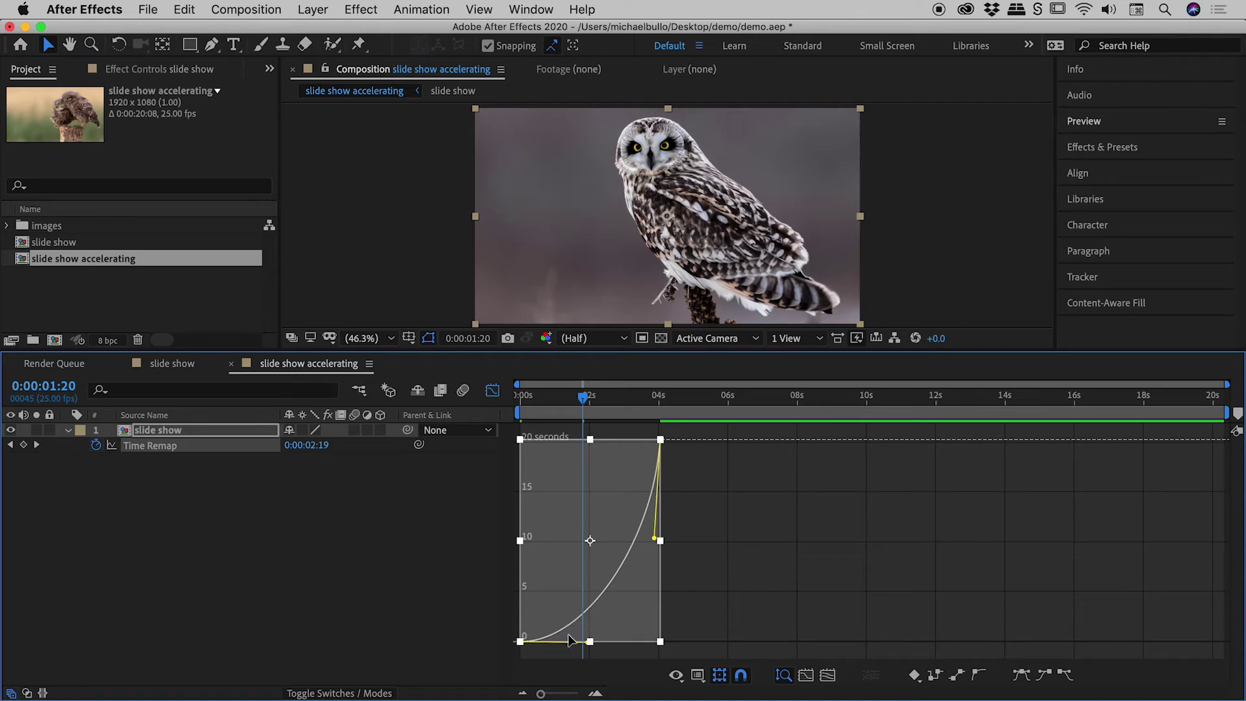
Preview the accelerating owl slideshow from near the start, then stop playback.
{"action": "left_click_drag", "start_coordinate": [592, 399], "coordinate": [519, 401]}
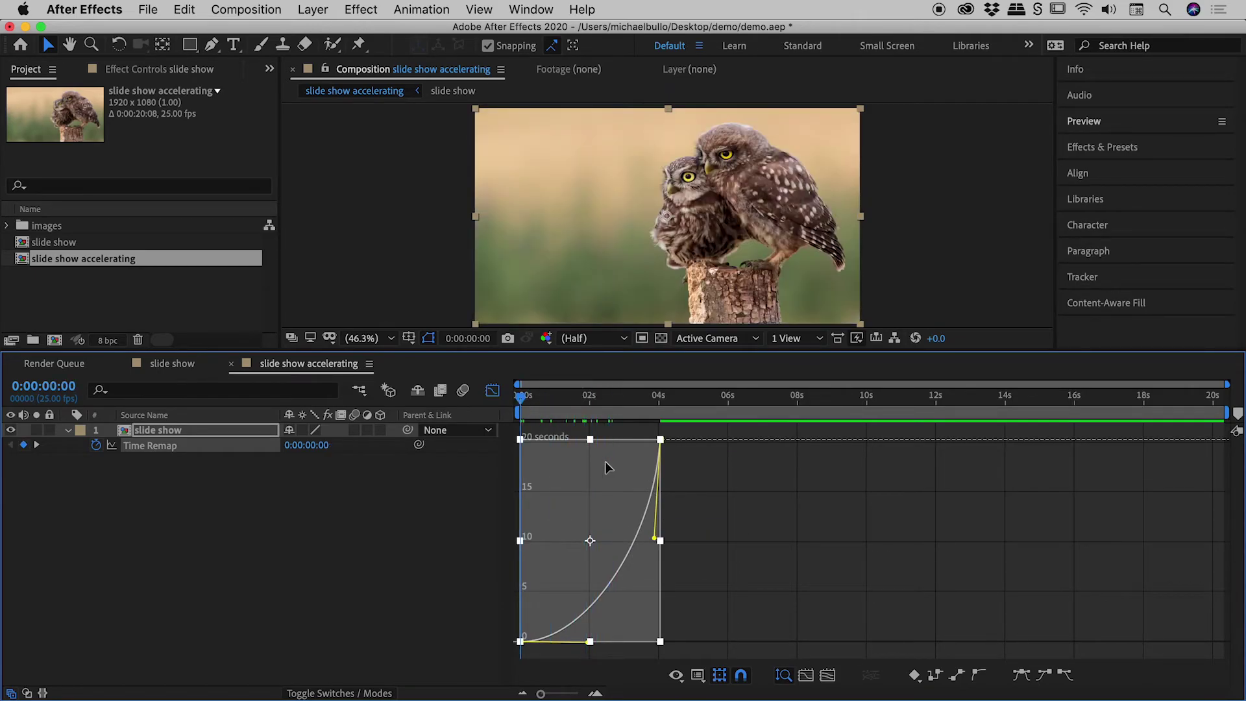
{"action": "key", "text": "space"}
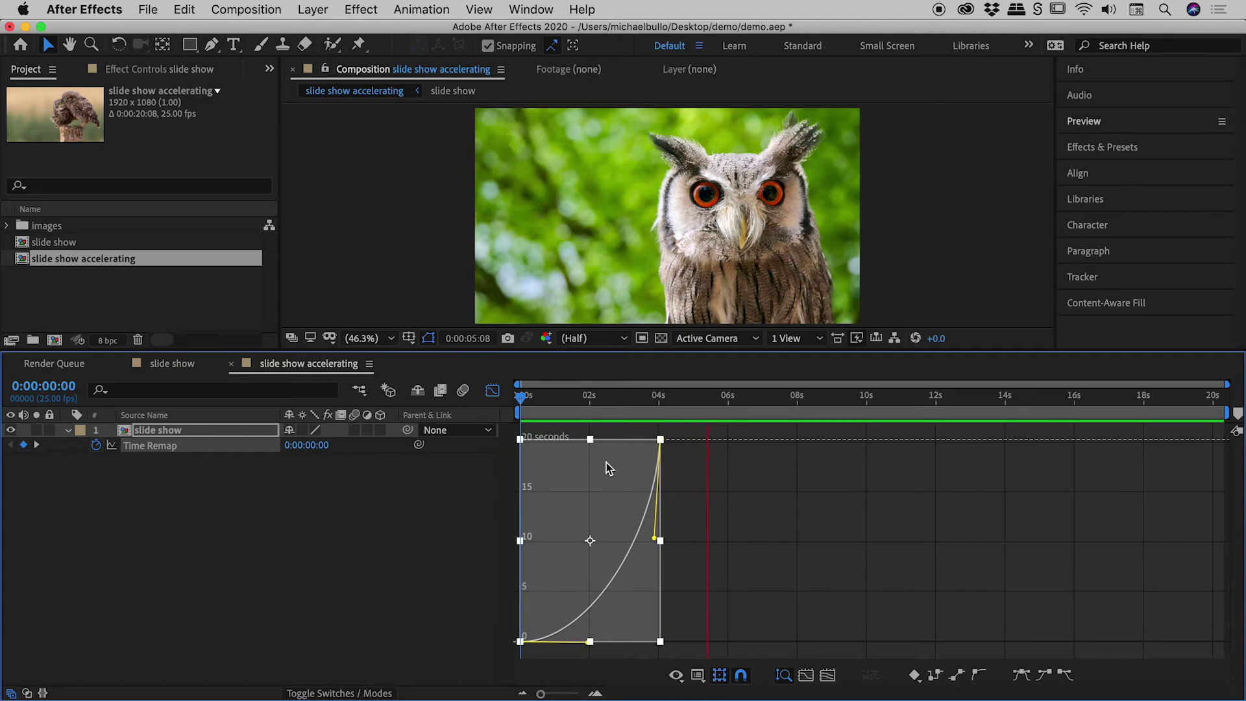
{"action": "key", "text": "space"}
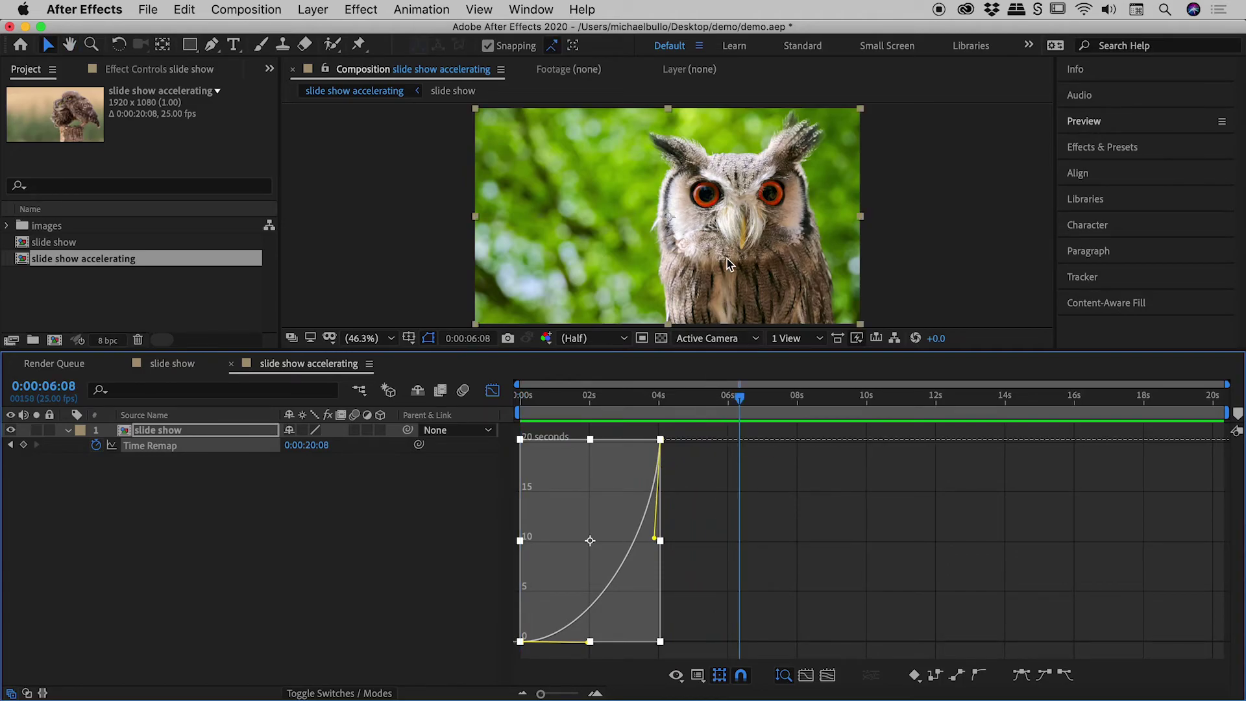
At one second, nudge the curve's handle near the end keyframe so early playback stays slow.
{"action": "left_click_drag", "start_coordinate": [734, 397], "coordinate": [714, 399]}
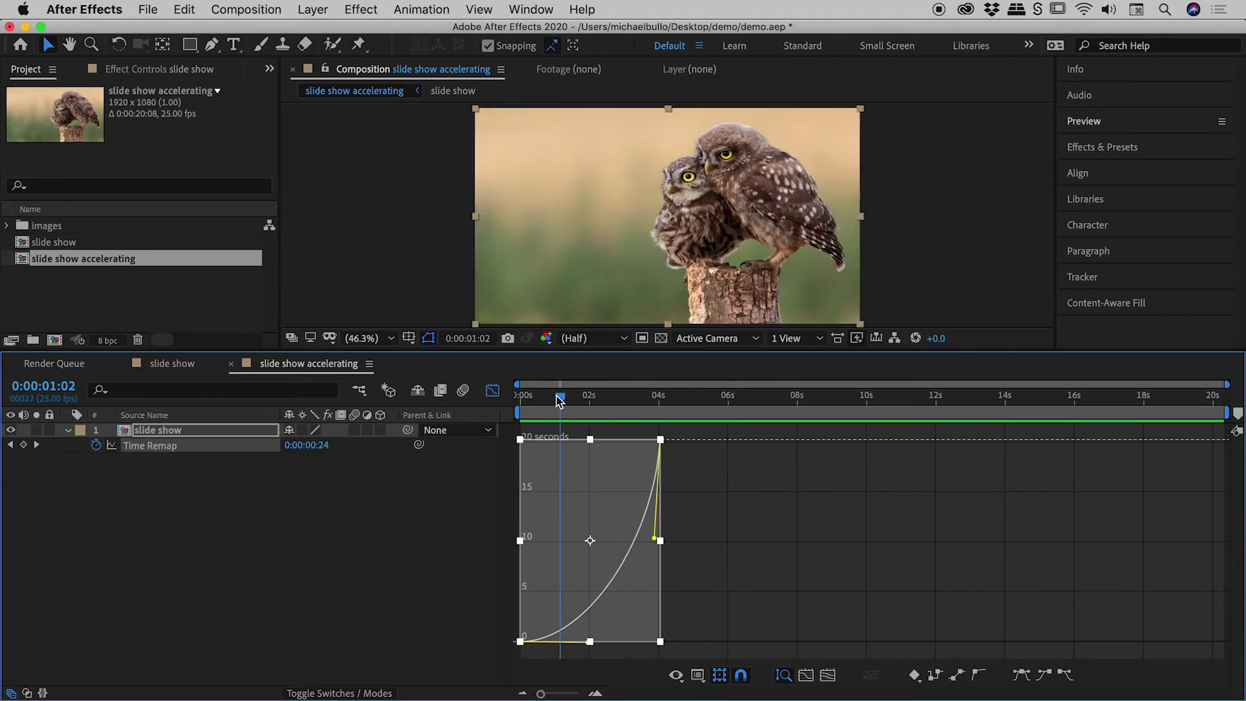
{"action": "mouse_move", "coordinate": [557, 401]}
{"action": "left_mouse_down"}
{"action": "mouse_move", "coordinate": [536, 400]}
{"action": "mouse_move", "coordinate": [554, 401]}
{"action": "left_mouse_up"}
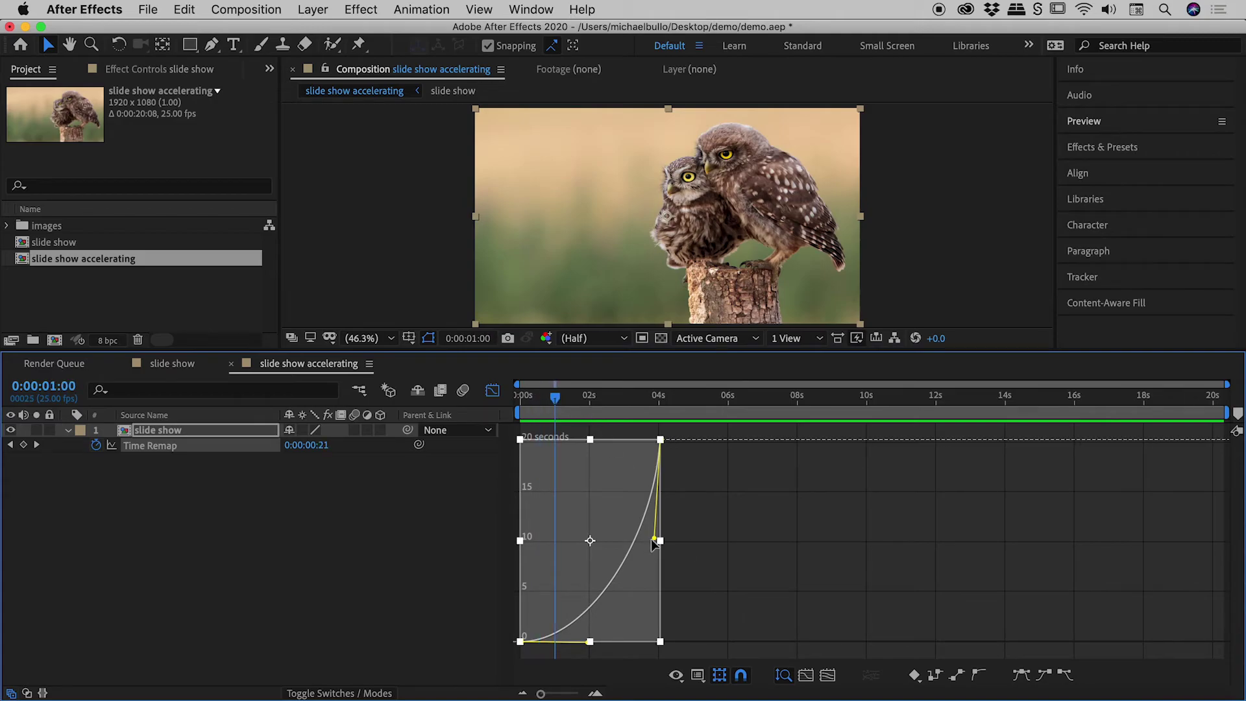
{"action": "left_click_drag", "start_coordinate": [652, 539], "coordinate": [652, 538]}
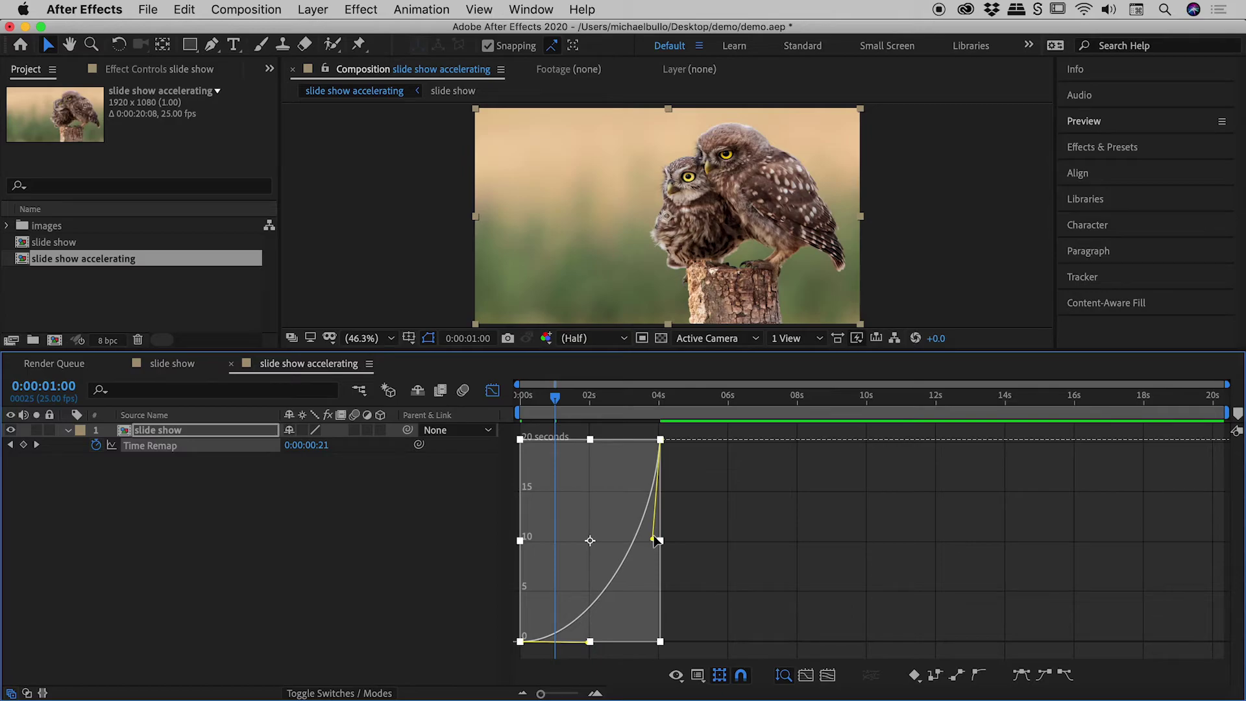
Reselect Time Remap in the Graph Editor and lower the end keyframe's incoming handle slightly.
{"action": "left_click", "coordinate": [492, 391]}
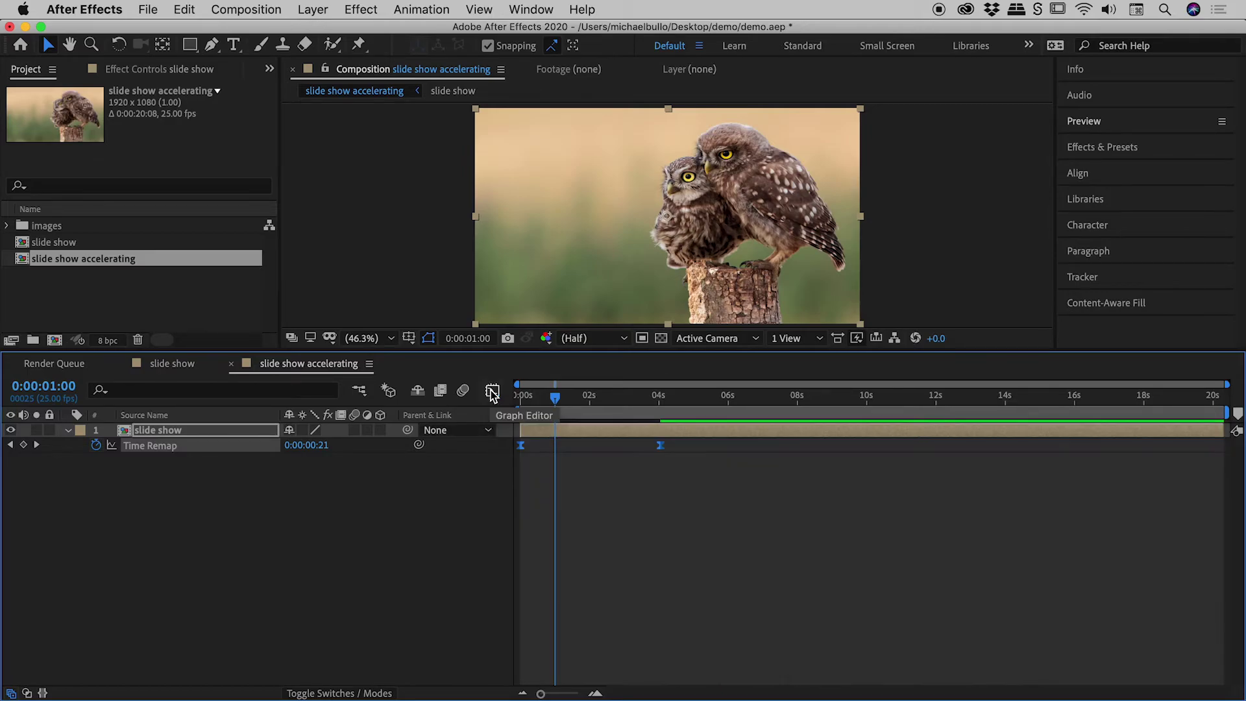
{"action": "left_click", "coordinate": [449, 503]}
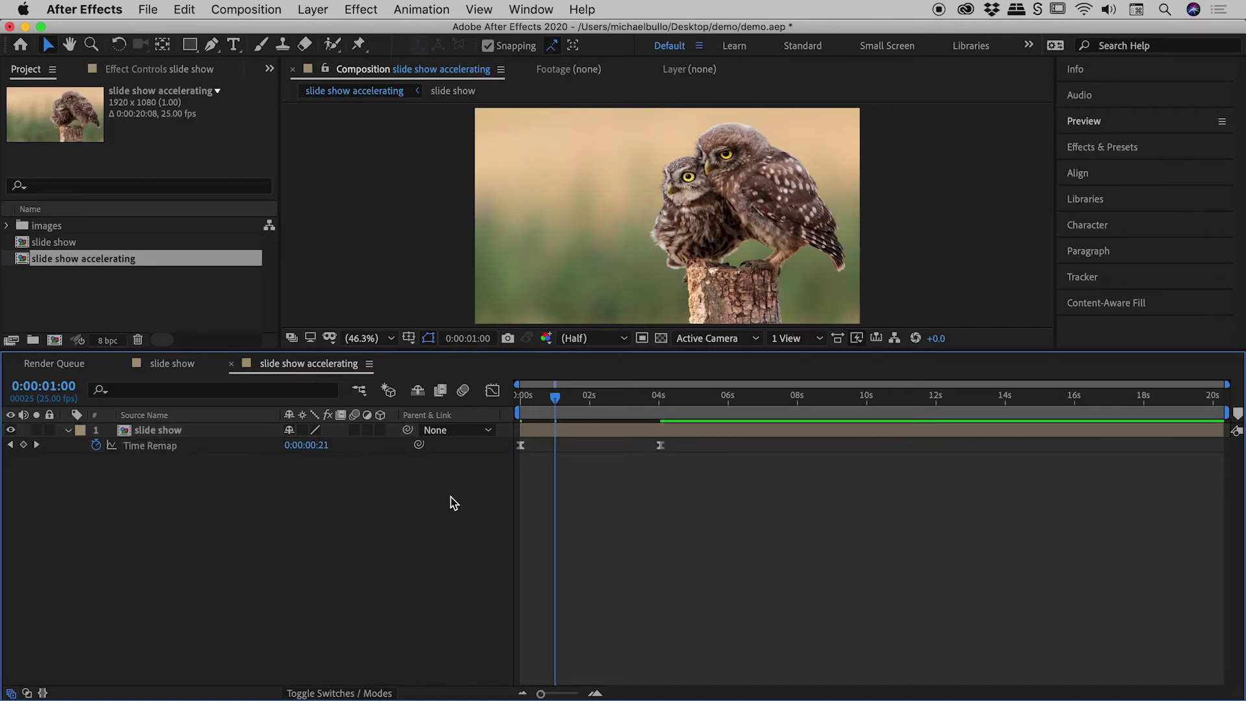
{"action": "left_click", "coordinate": [170, 446]}
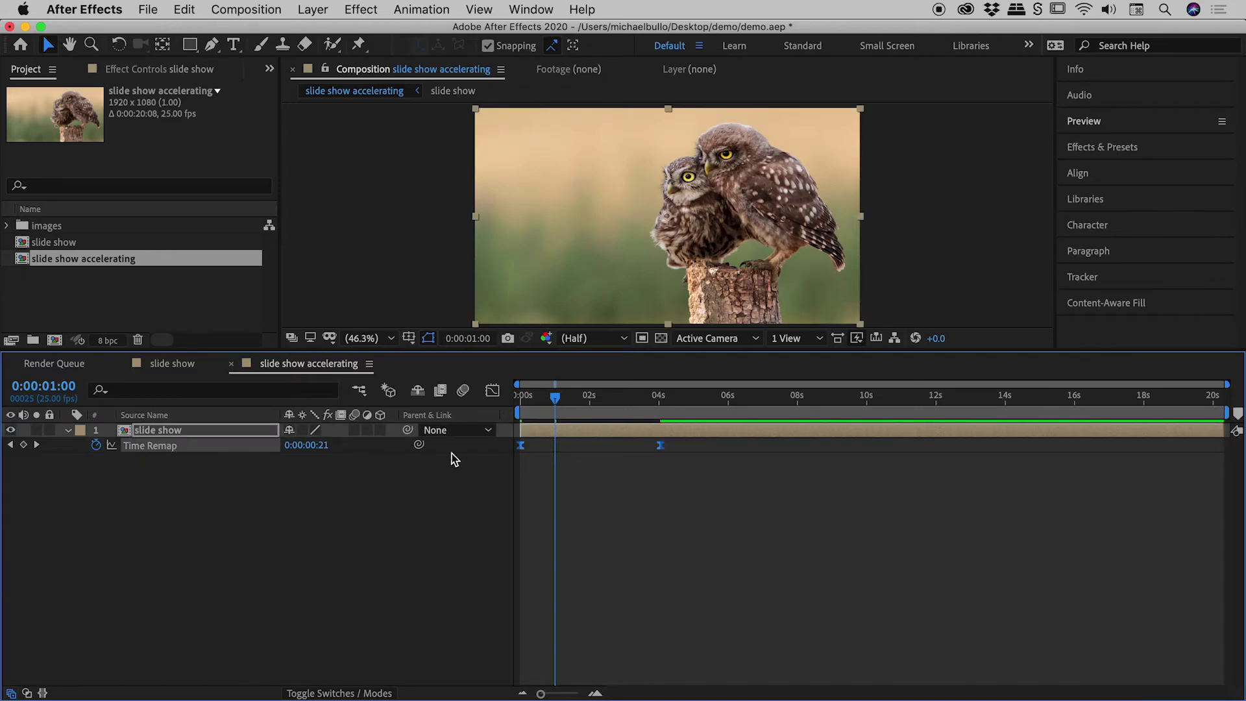
{"action": "left_click", "coordinate": [492, 390]}
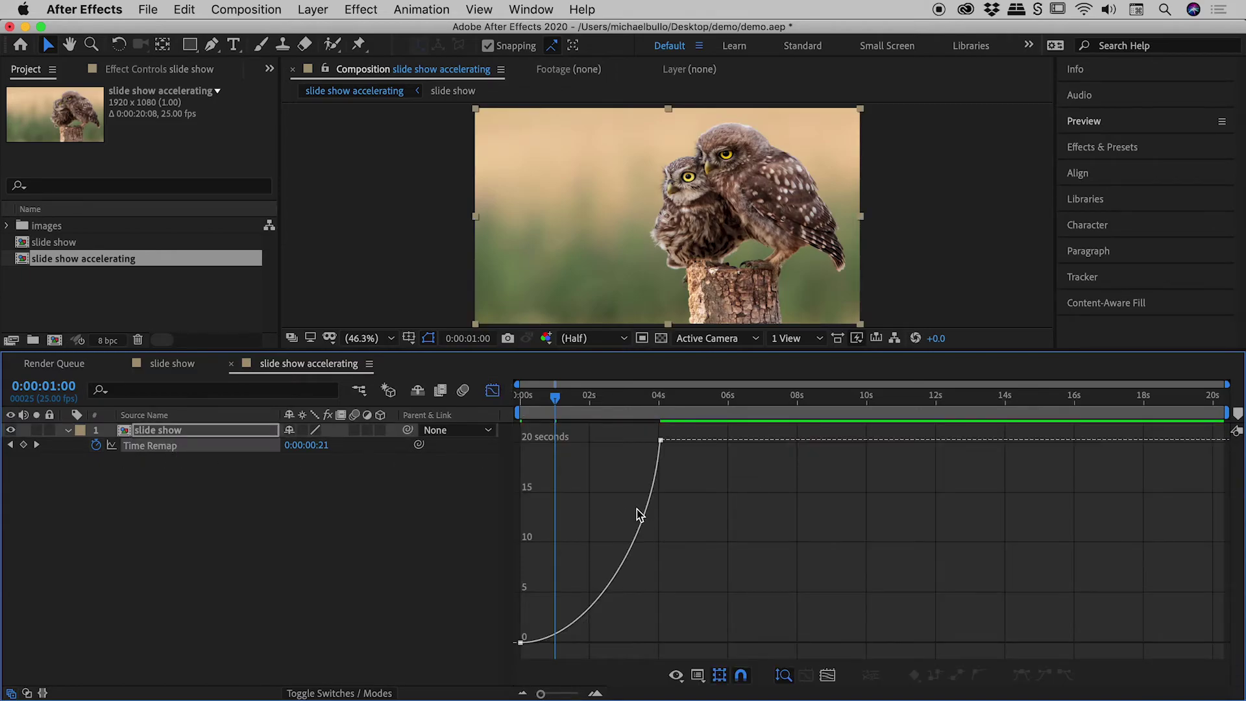
{"action": "left_click", "coordinate": [649, 483]}
{"action": "left_click_drag", "start_coordinate": [653, 538], "coordinate": [653, 546]}
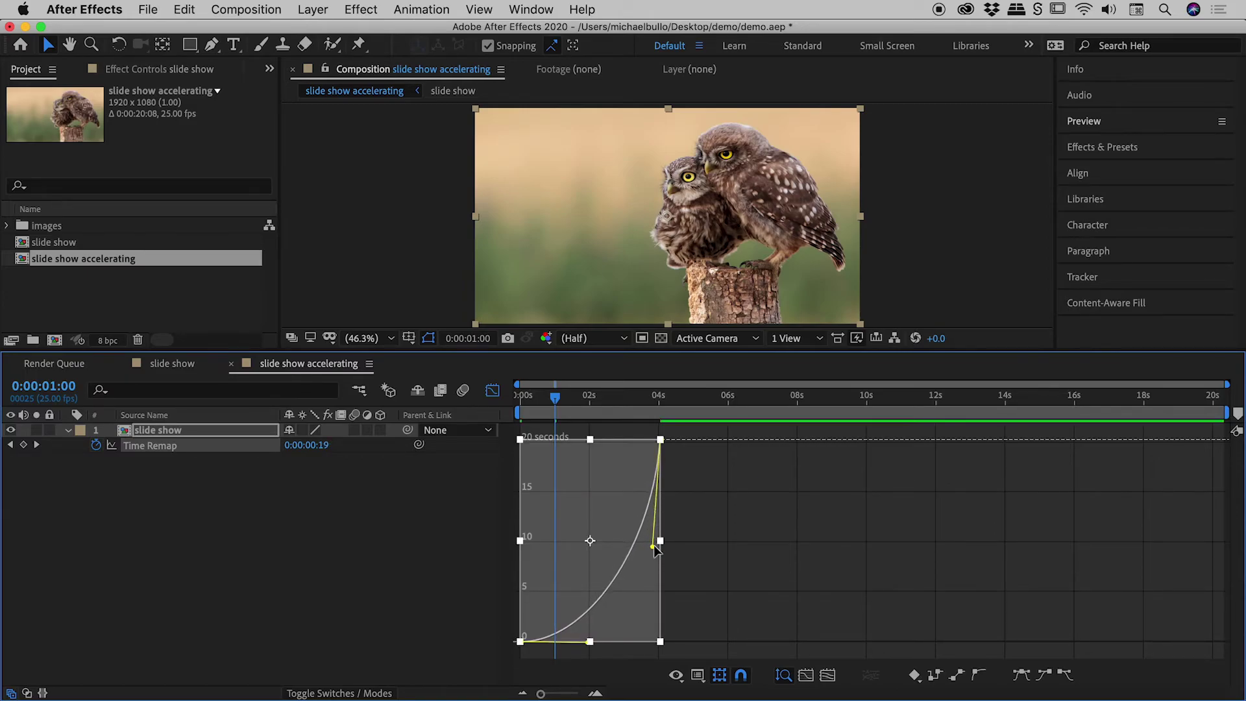
Preview the retimed slideshow from about 3 seconds and stop at 6:10.
{"action": "left_click", "coordinate": [701, 481]}
{"action": "left_click", "coordinate": [671, 399]}
{"action": "left_click_drag", "start_coordinate": [672, 402], "coordinate": [634, 401]}
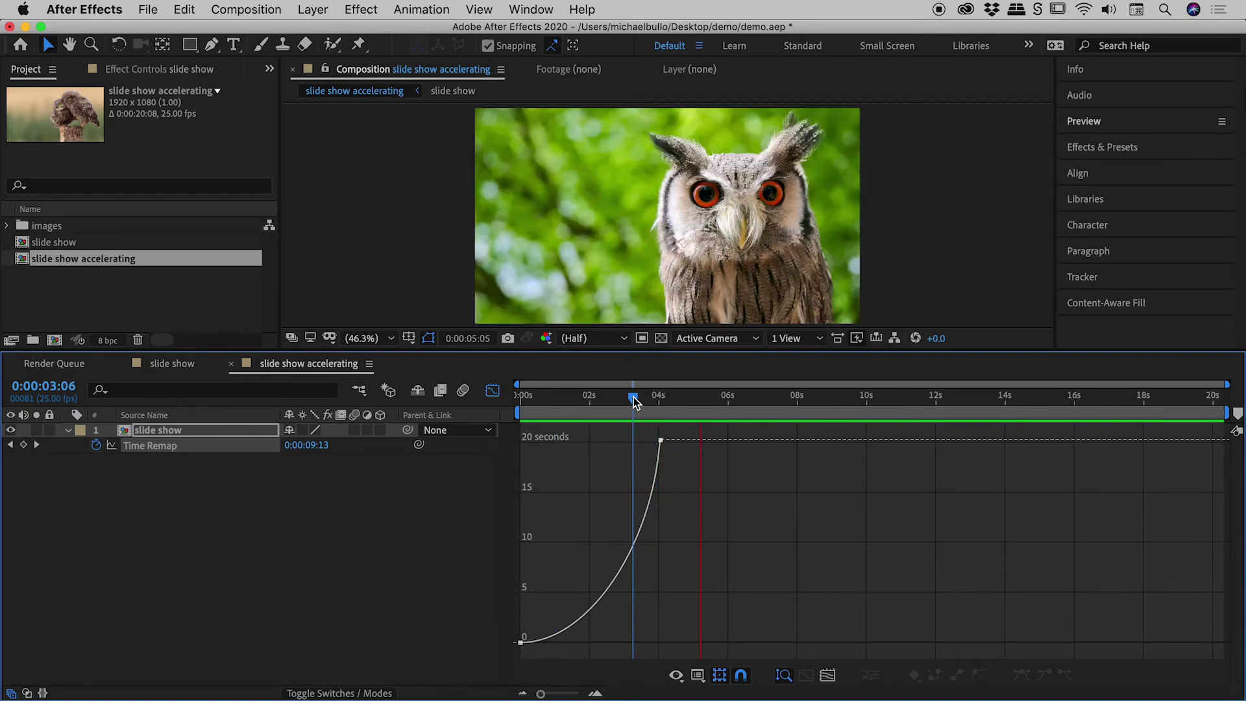
{"action": "key", "text": "space"}
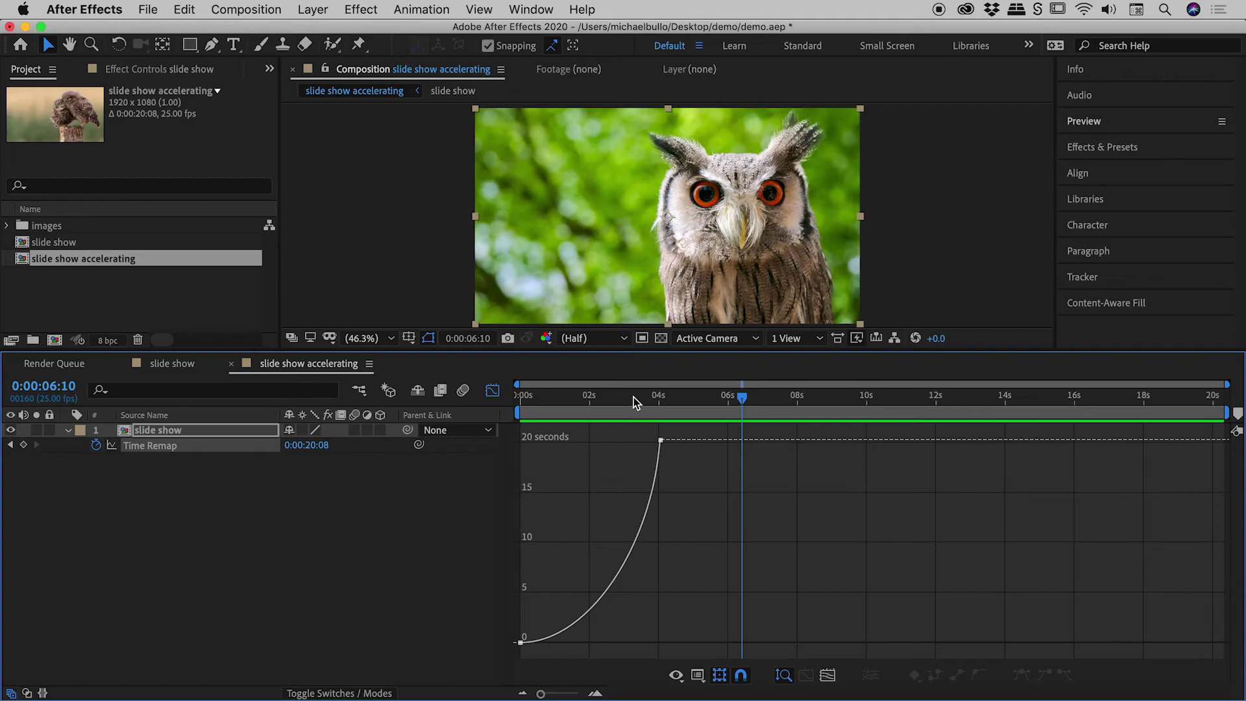
Return to the layer bar view and end the work area at 0:00:04:01.
{"action": "left_click", "coordinate": [492, 390]}
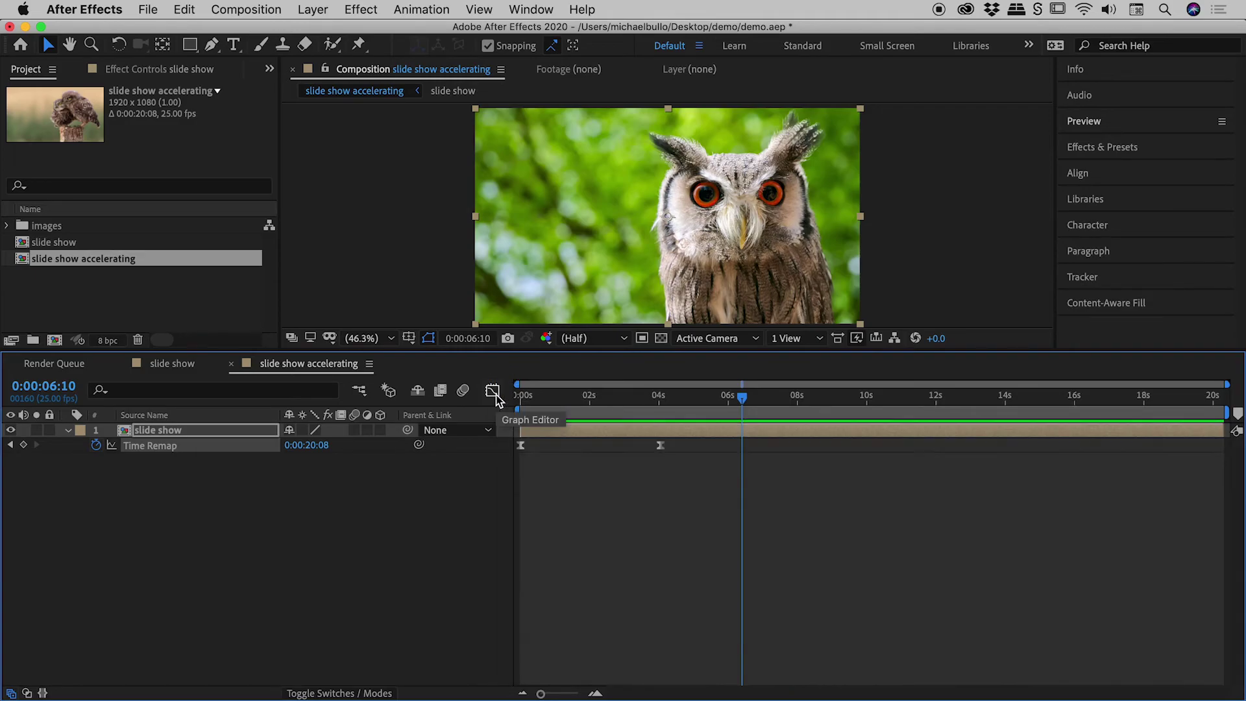
{"action": "left_click", "coordinate": [717, 399]}
{"action": "left_click_drag", "start_coordinate": [718, 403], "coordinate": [672, 399]}
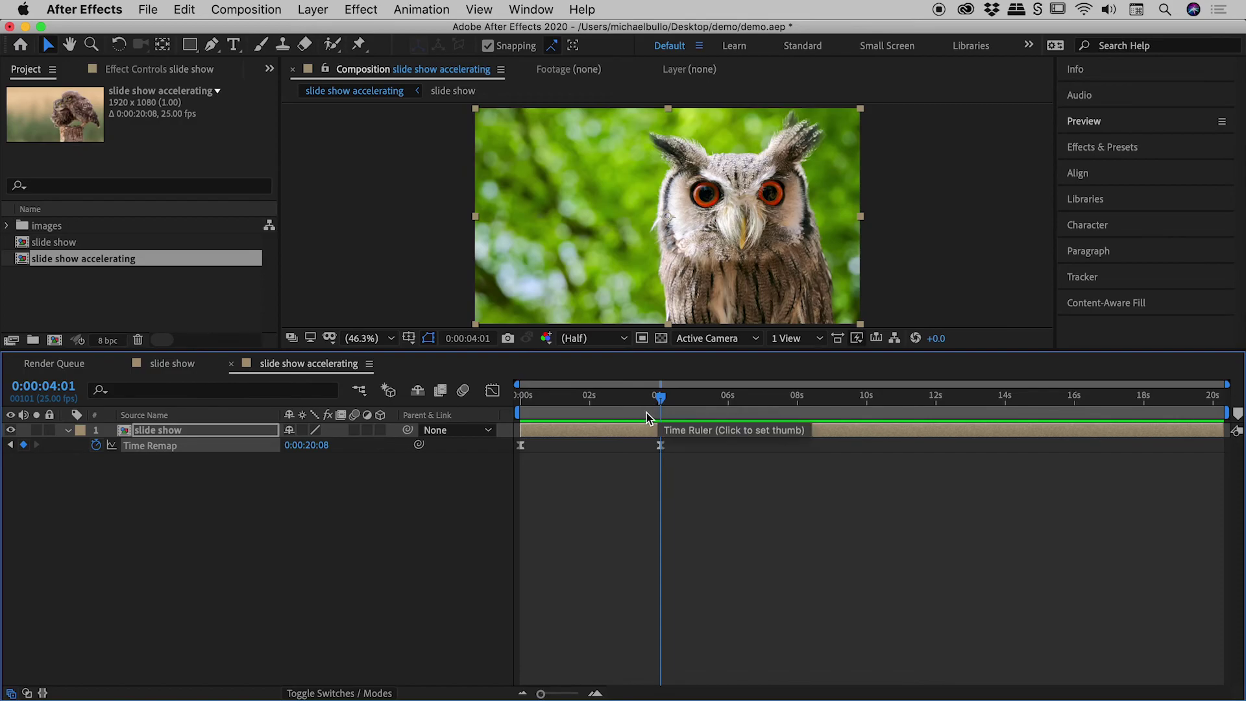
{"action": "key", "text": "n"}
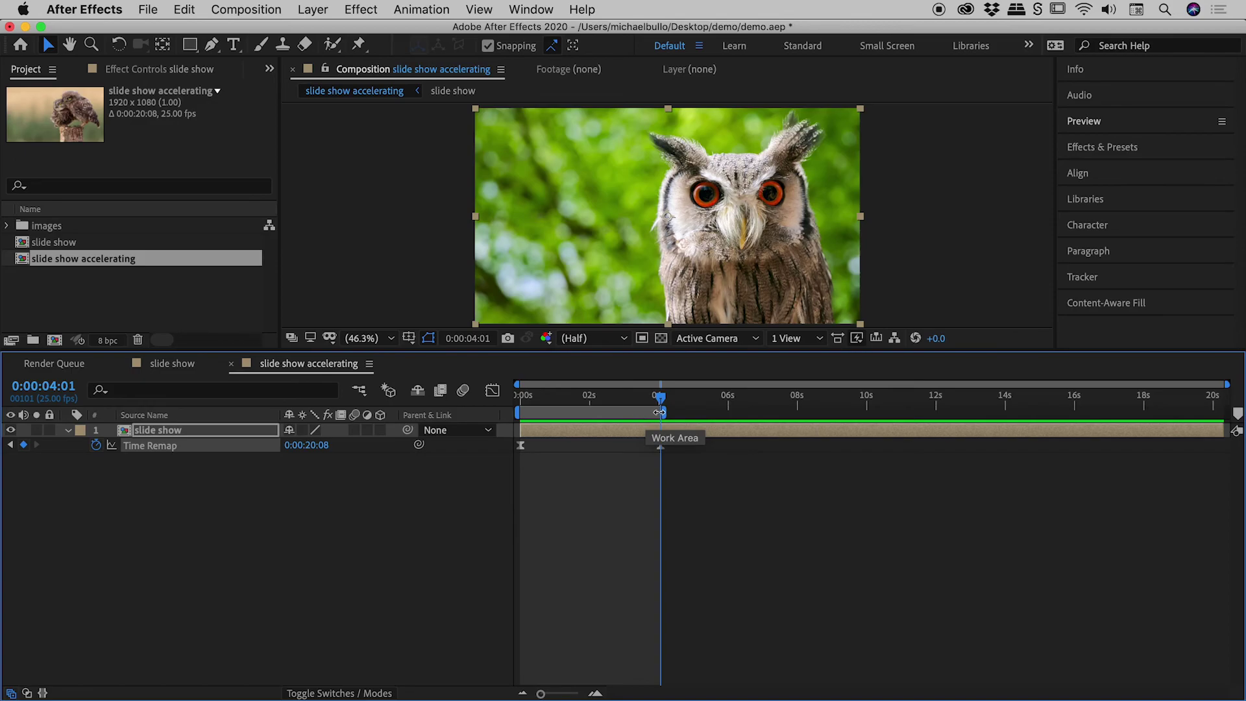
Add a Time Remap keyframe at 4:01 and trim the comp to the work area (0:00:04:02).
{"action": "key", "text": "alt+shift+t"}
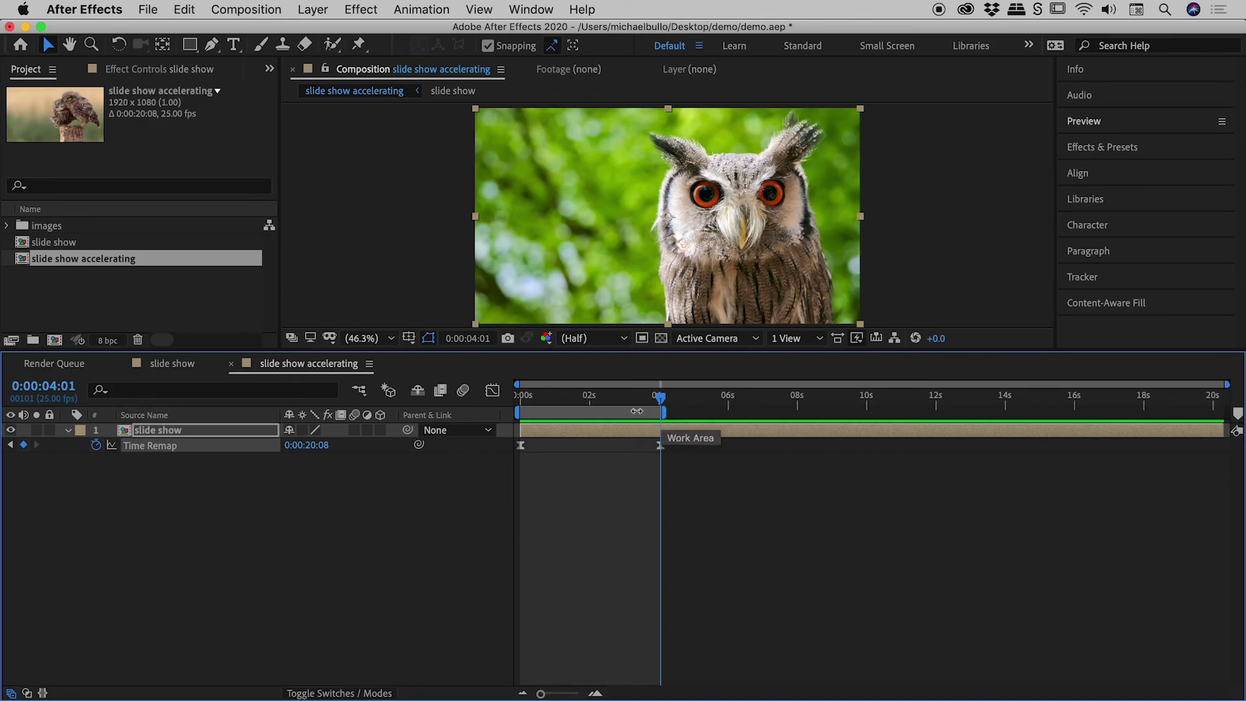
{"action": "right_click", "coordinate": [636, 415]}
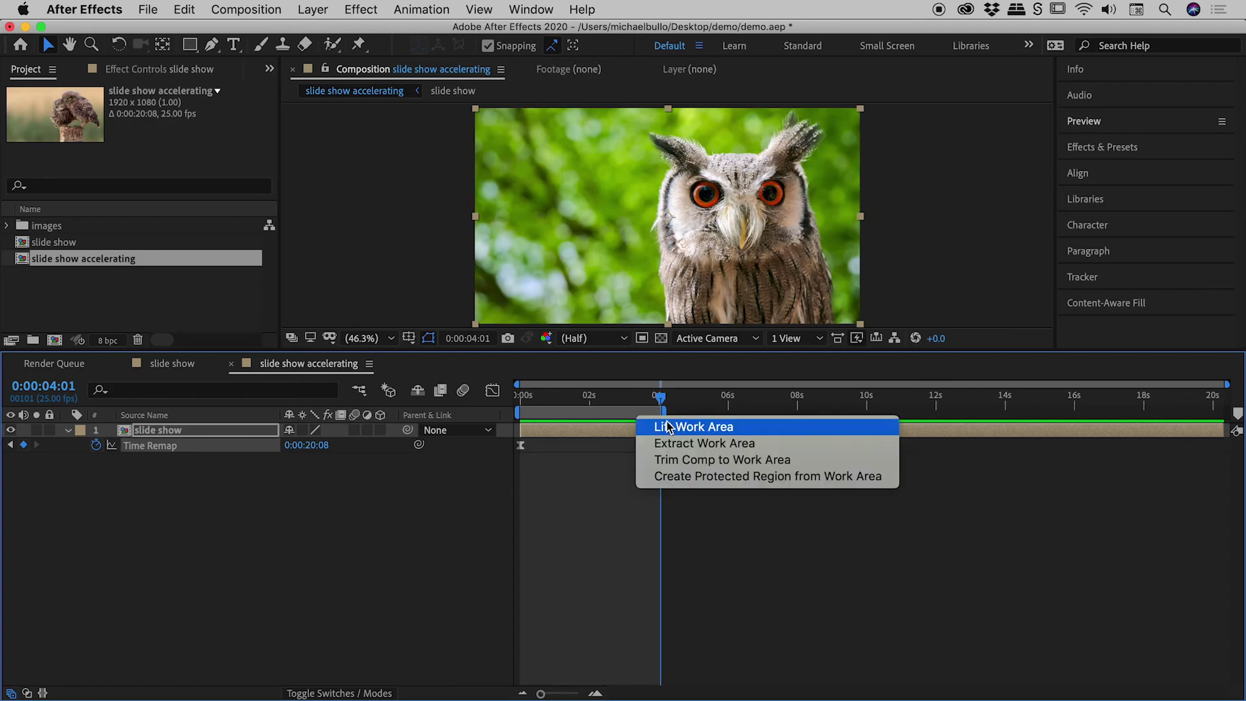
{"action": "left_click", "coordinate": [716, 460]}
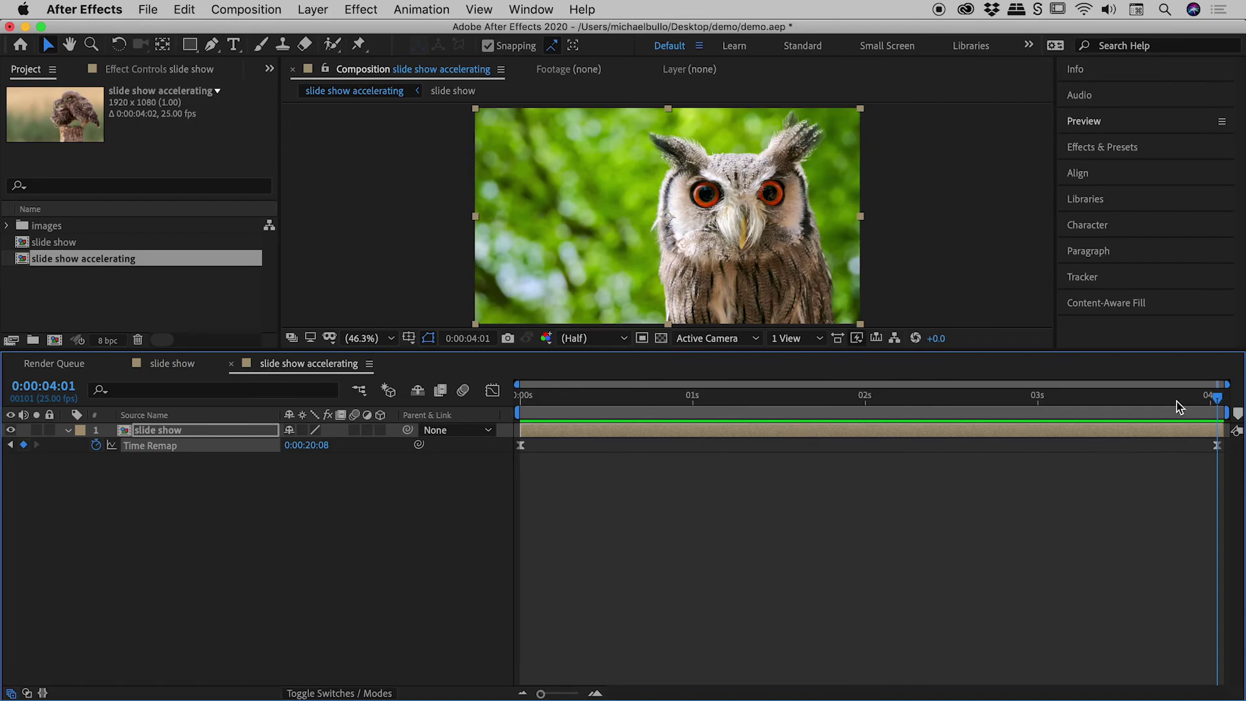
Preview the trimmed four-second slideshow from 0:00:00:00.
{"action": "left_click_drag", "start_coordinate": [569, 408], "coordinate": [500, 404]}
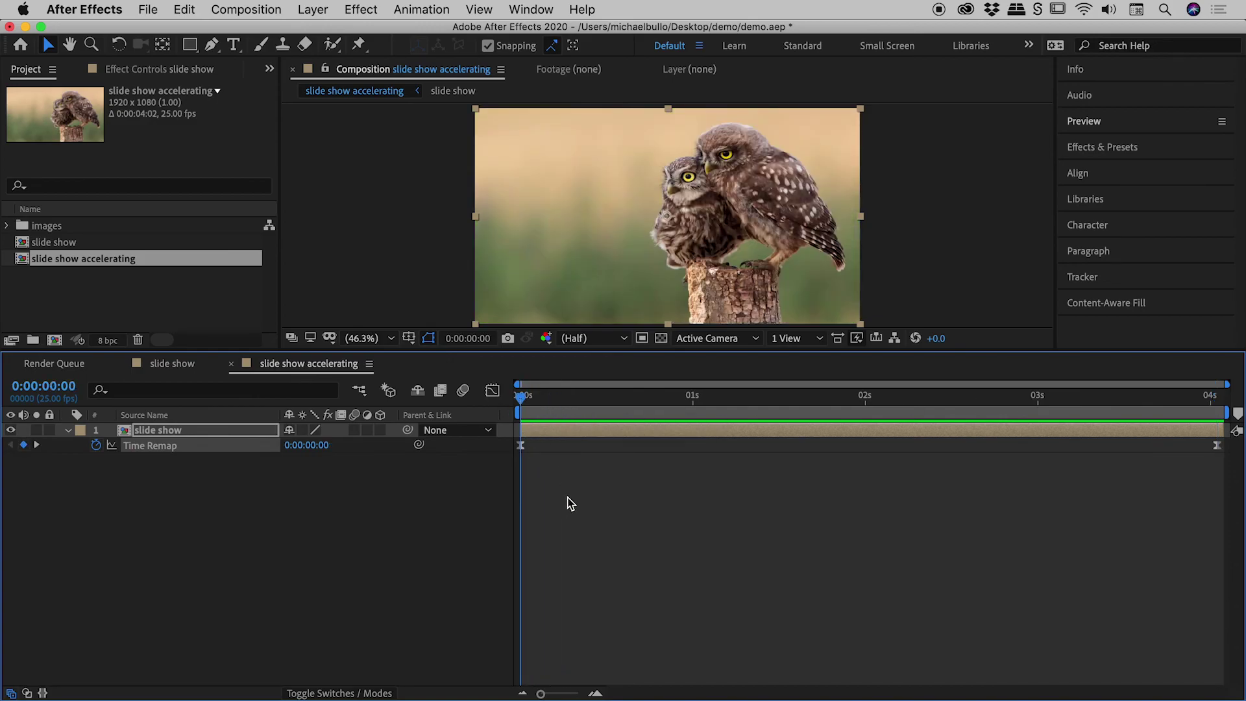
{"action": "key", "text": "space"}
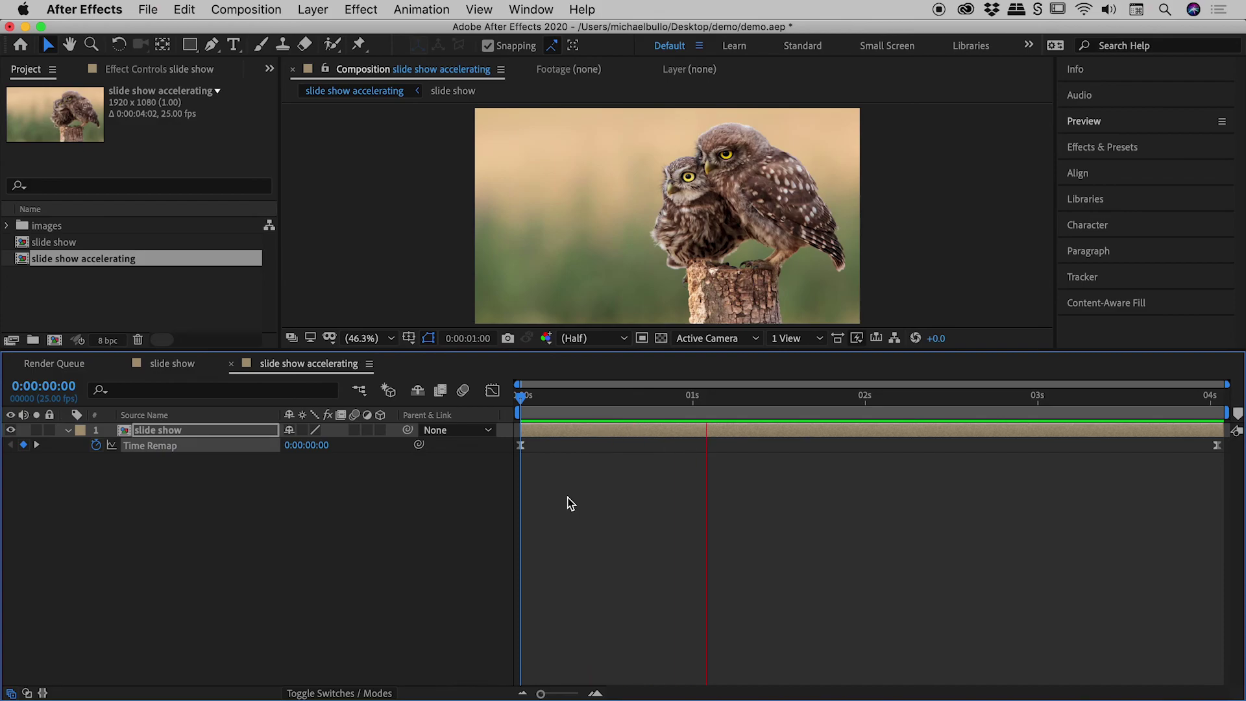